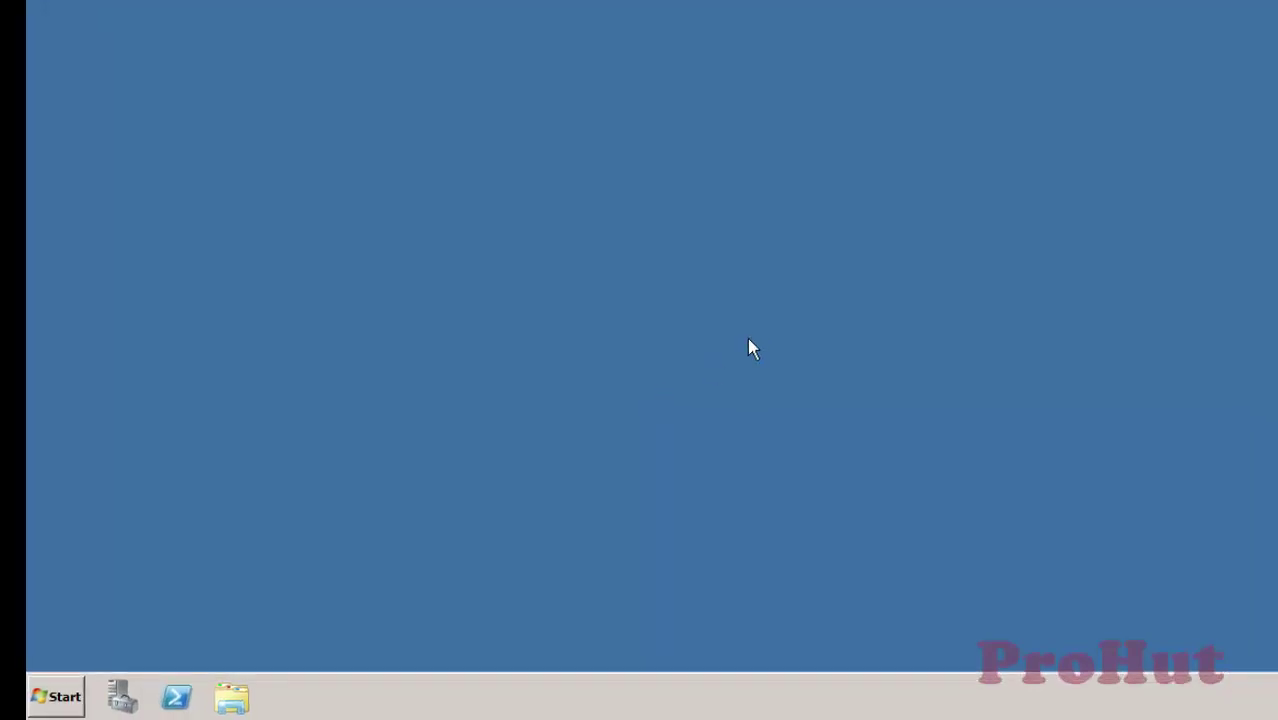
# From Computer, run the installer on the XenApp DVD in drive D:
pyautogui.click(64, 700)
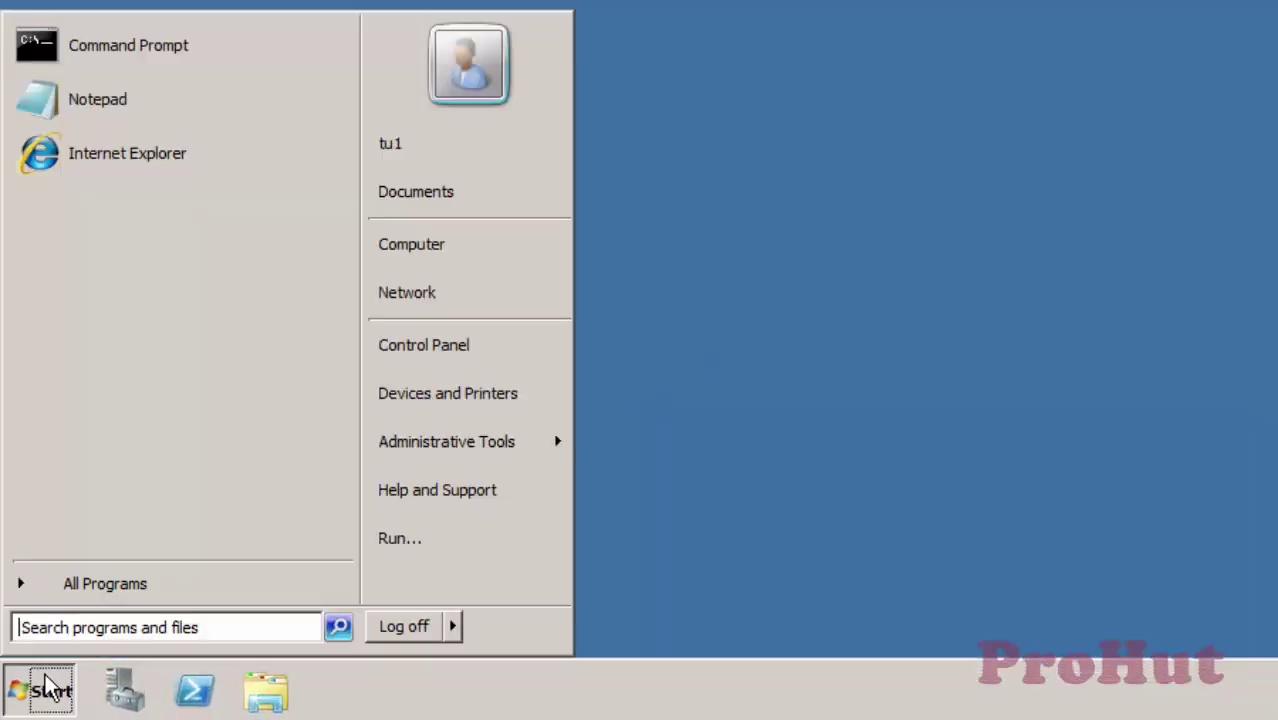
pyautogui.click(512, 244)
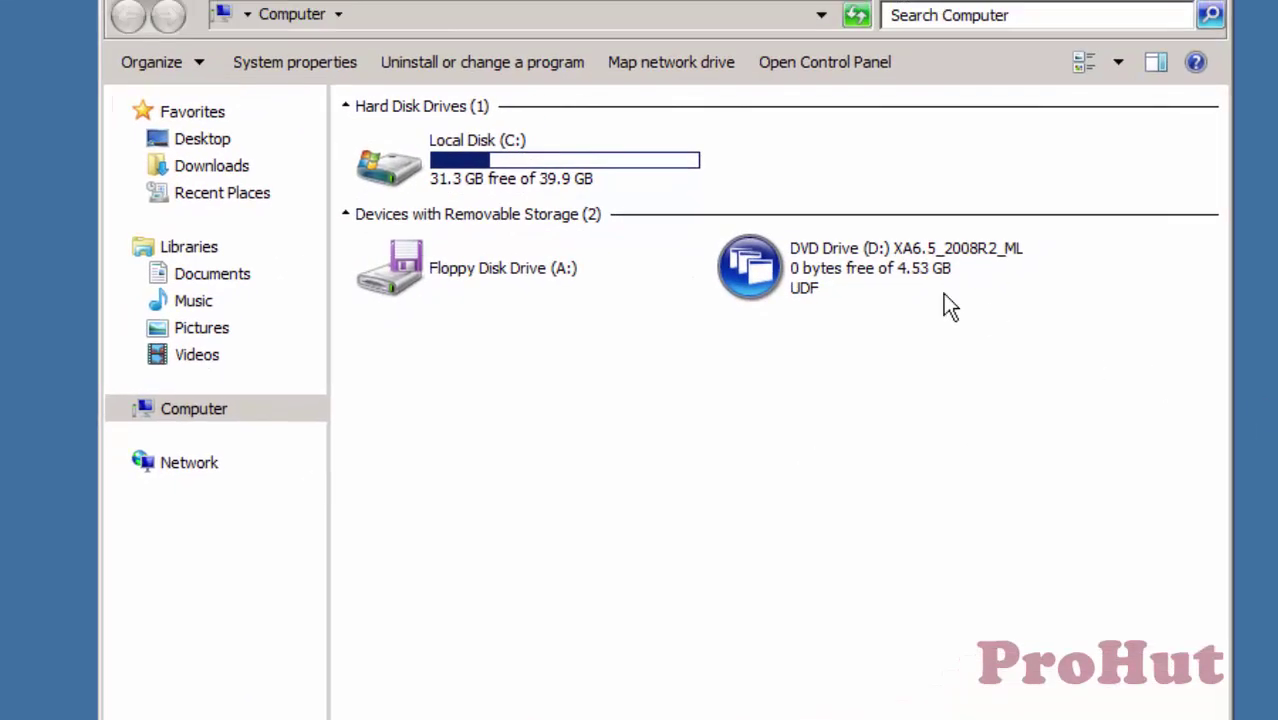
pyautogui.rightClick(881, 270)
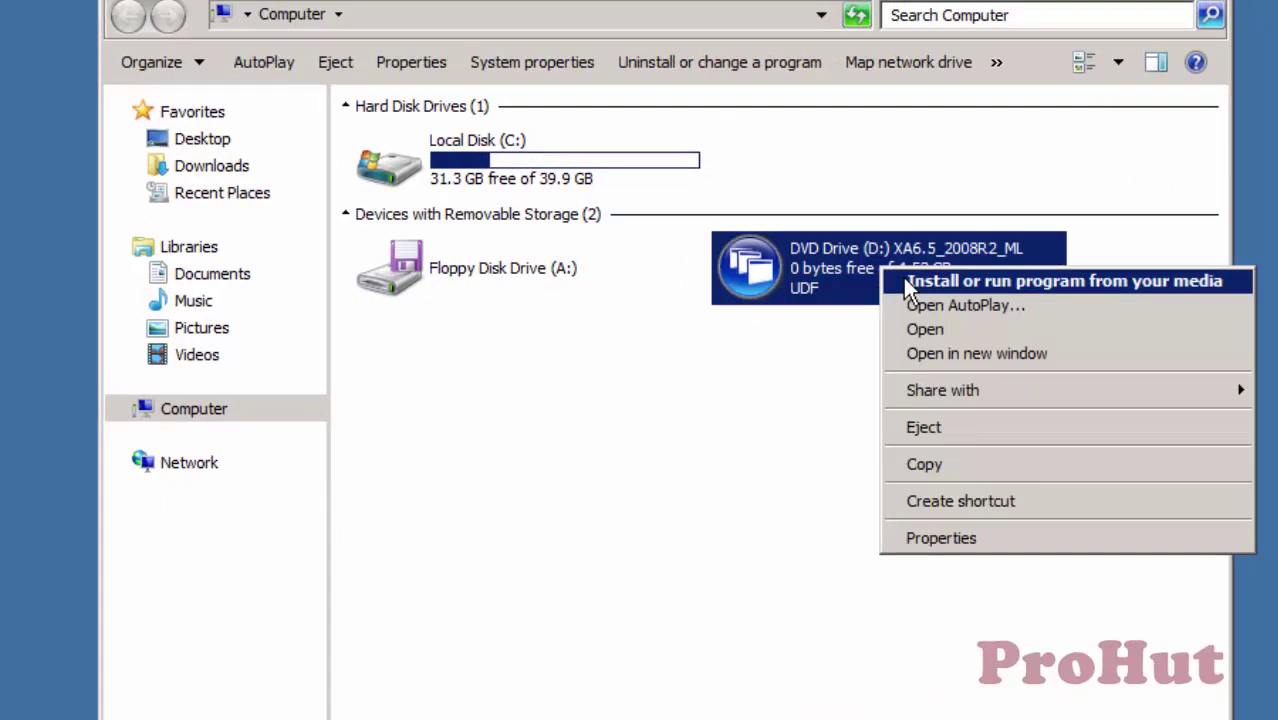
pyautogui.click(903, 277)
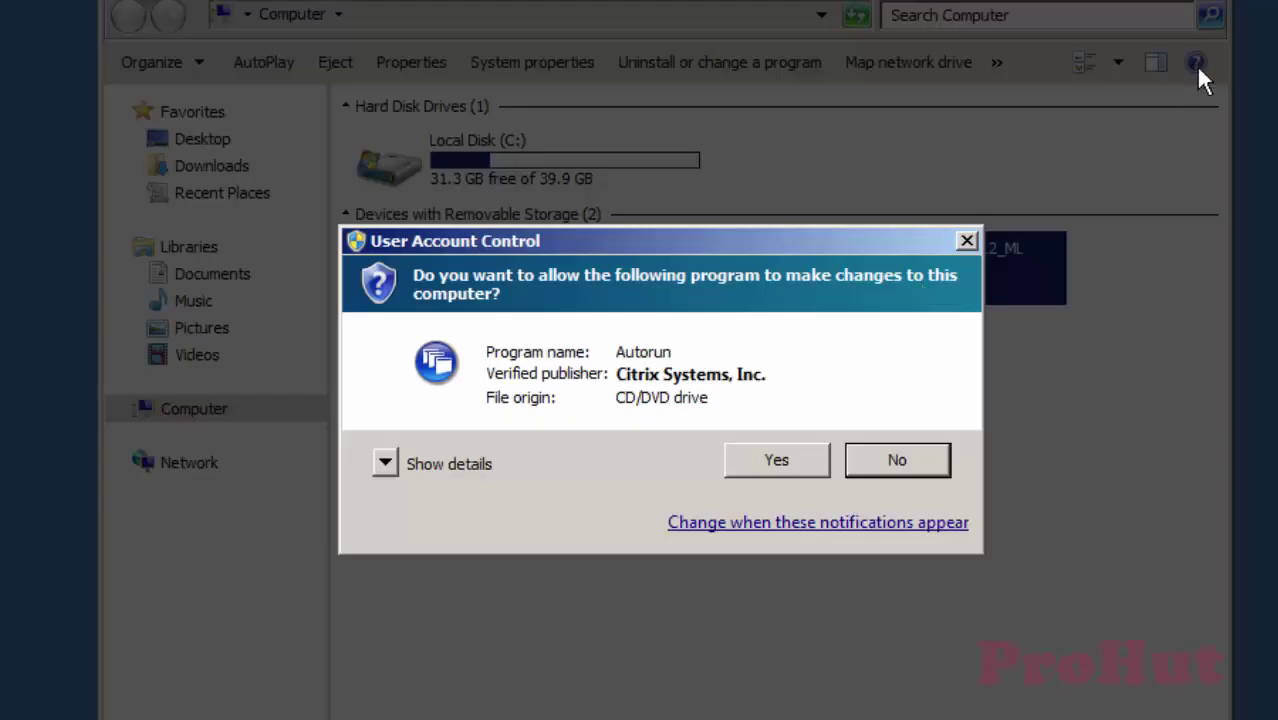
# Allow Autorun, then start Citrix Streaming Profiler under Common Components > Plug-ins and Streaming Profiler
pyautogui.click(785, 452)
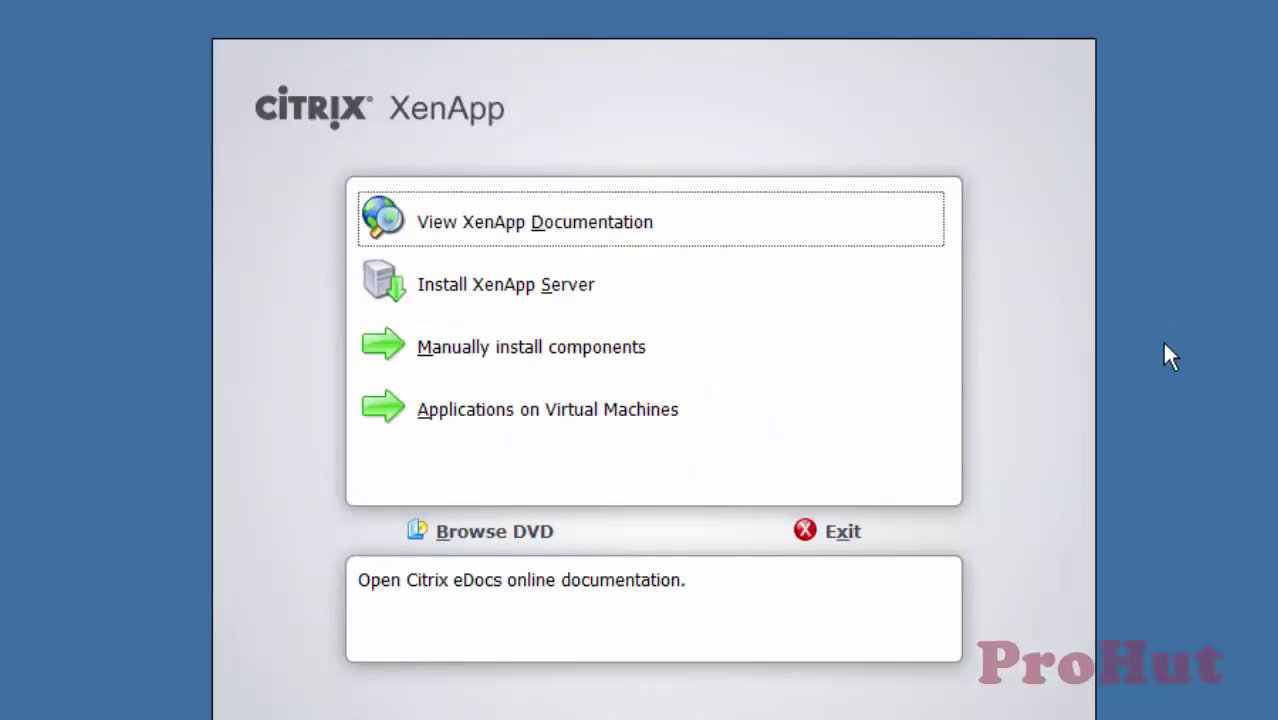
pyautogui.click(625, 359)
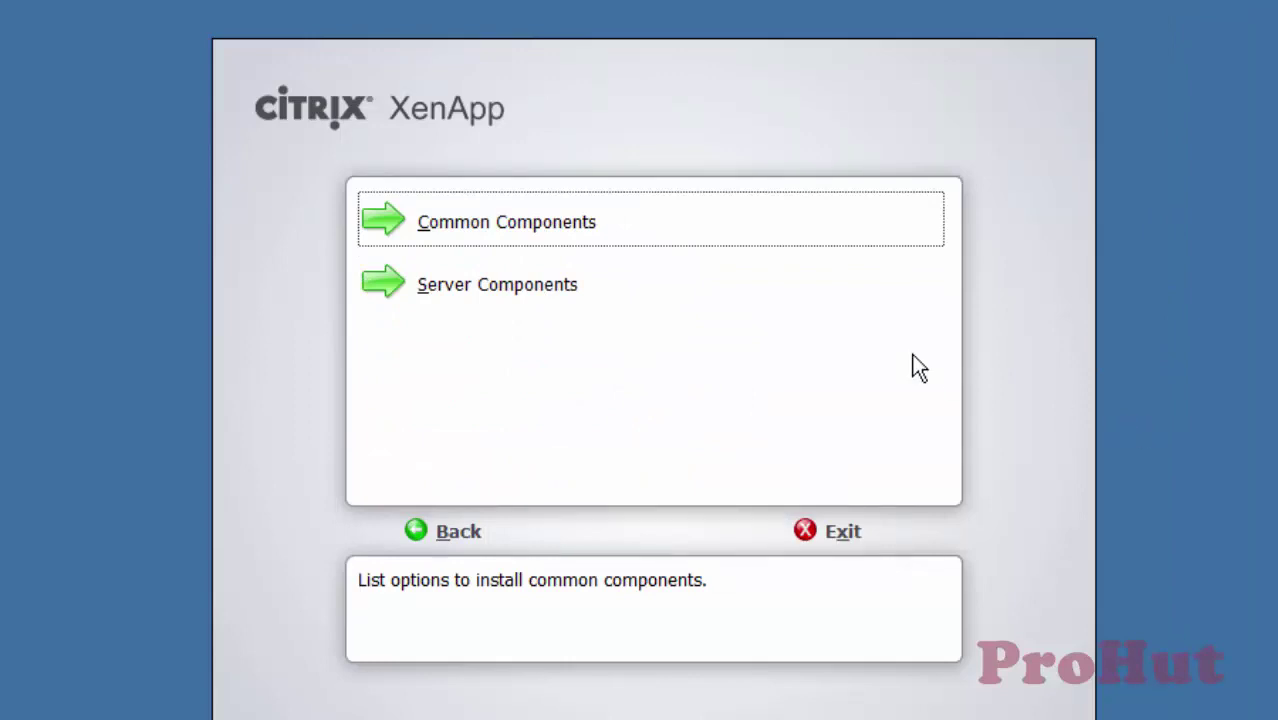
pyautogui.click(588, 238)
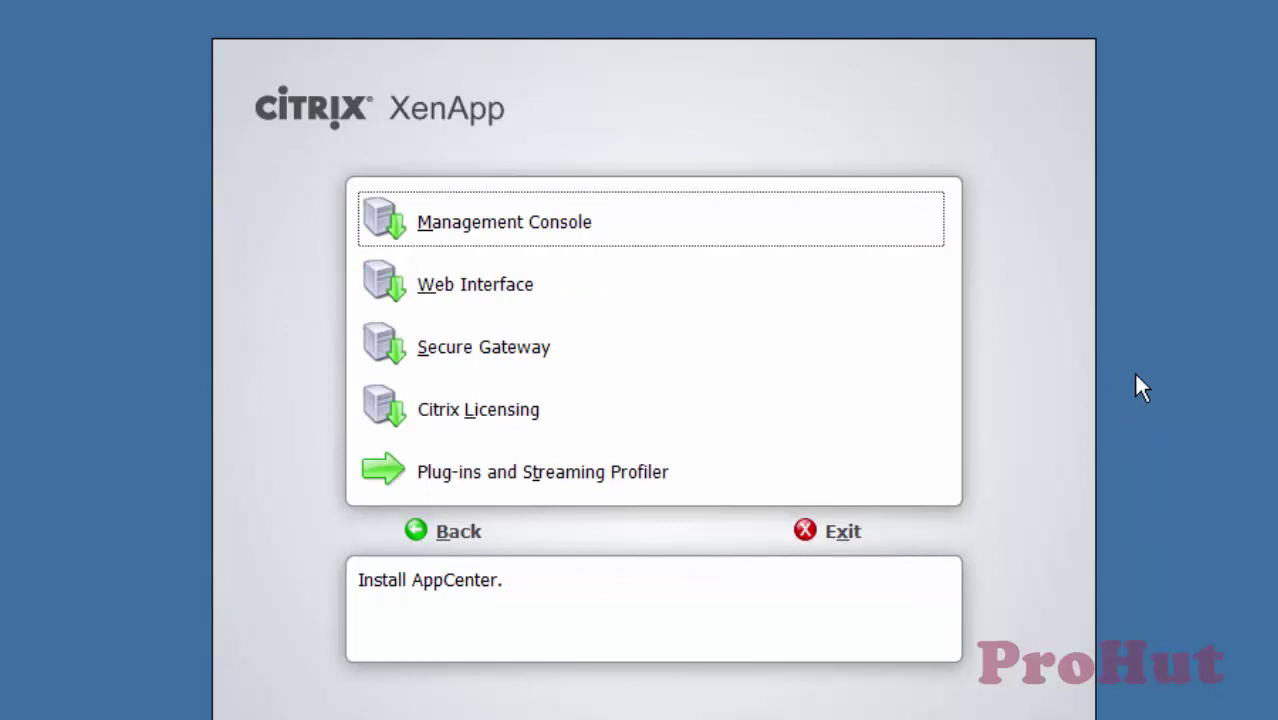
pyautogui.click(546, 477)
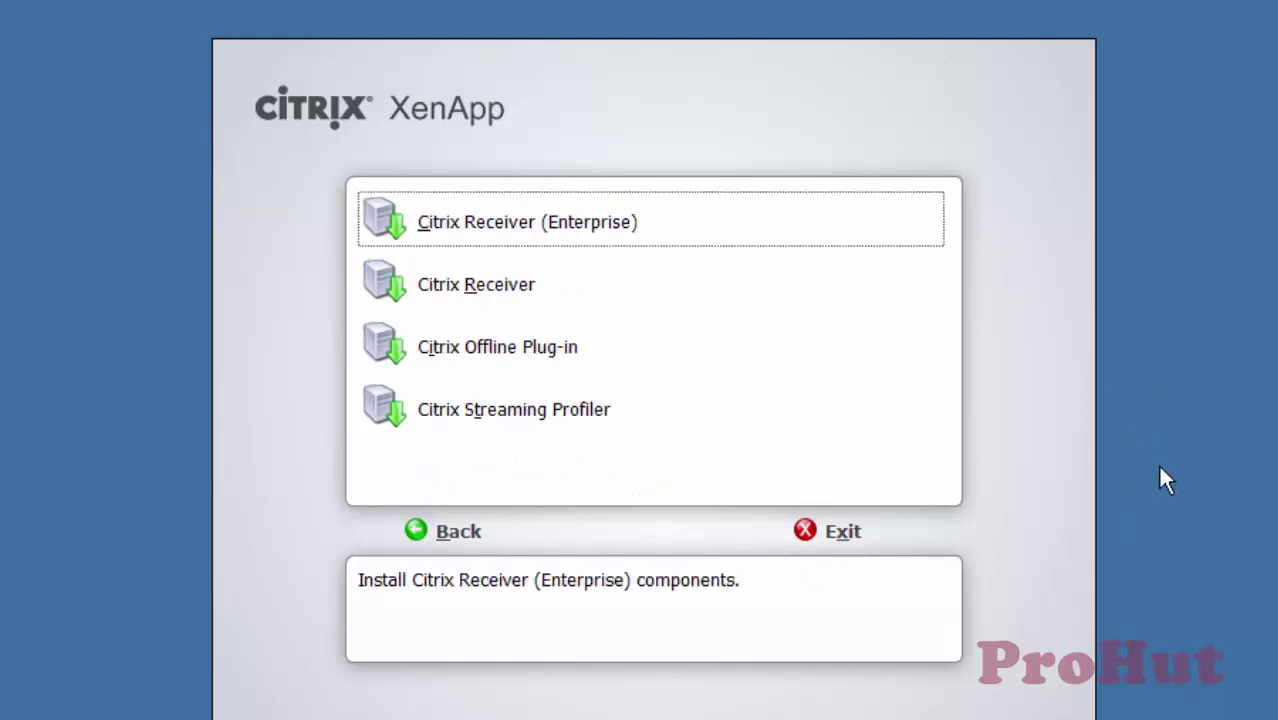
pyautogui.click(584, 418)
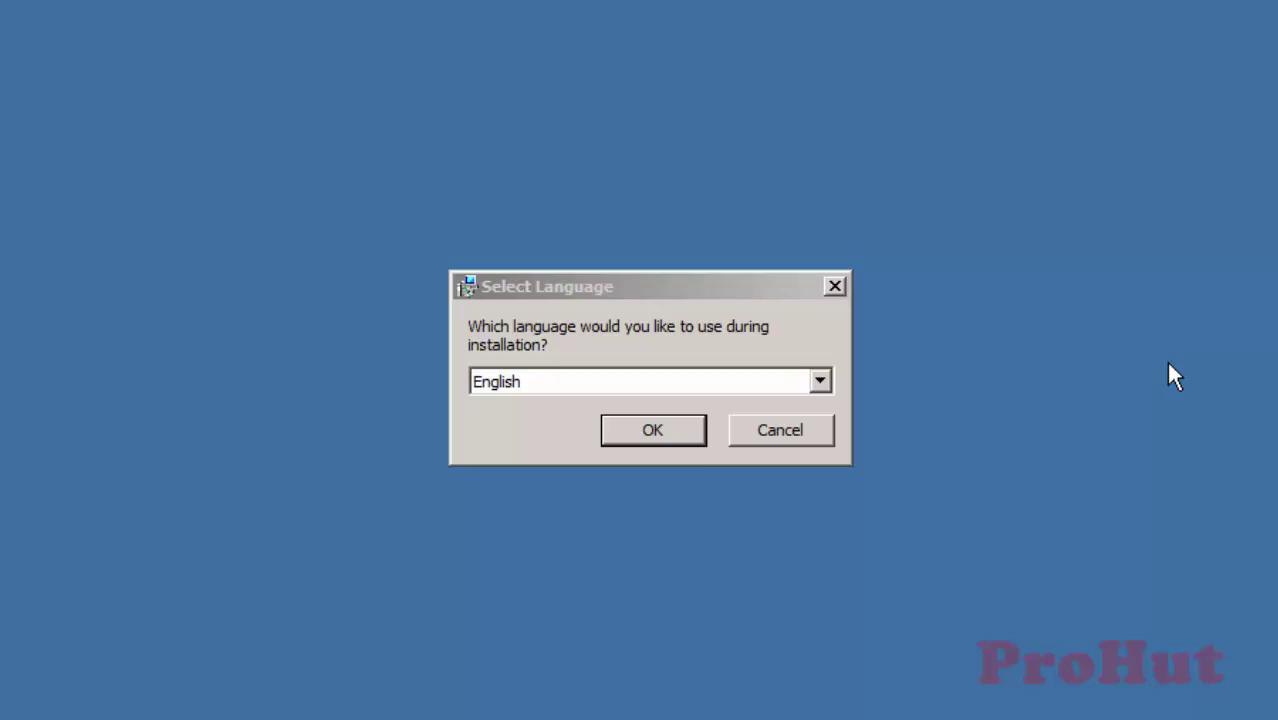
# Install Streaming Profiler in English, accepting the license and default C:\Program Files (x86)\Citrix\ folder
pyautogui.click(692, 438)
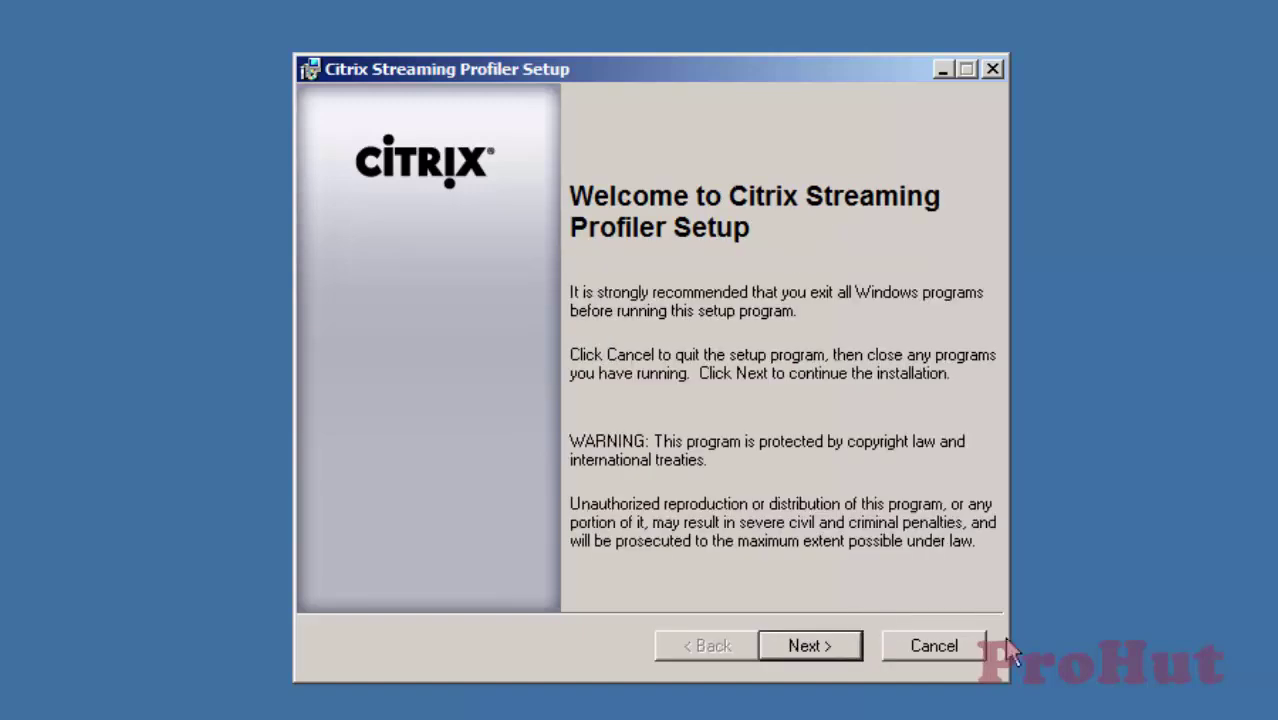
pyautogui.click(812, 647)
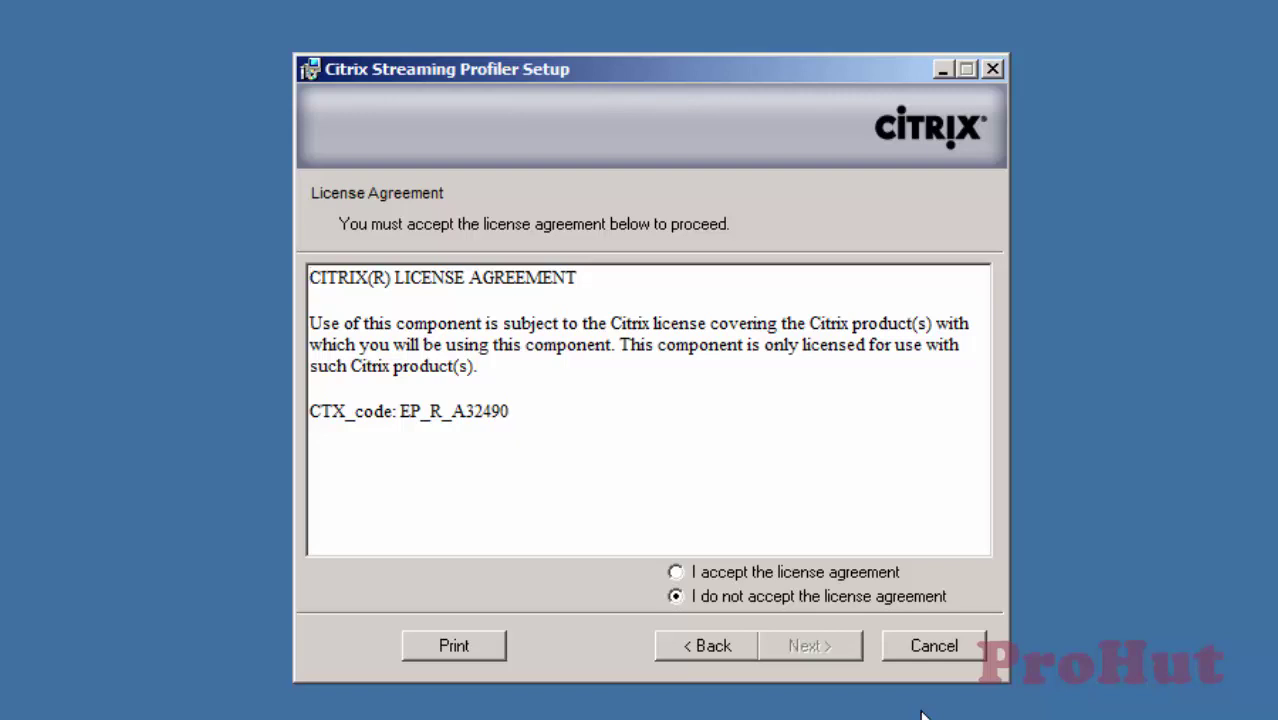
pyautogui.click(767, 574)
pyautogui.click(826, 650)
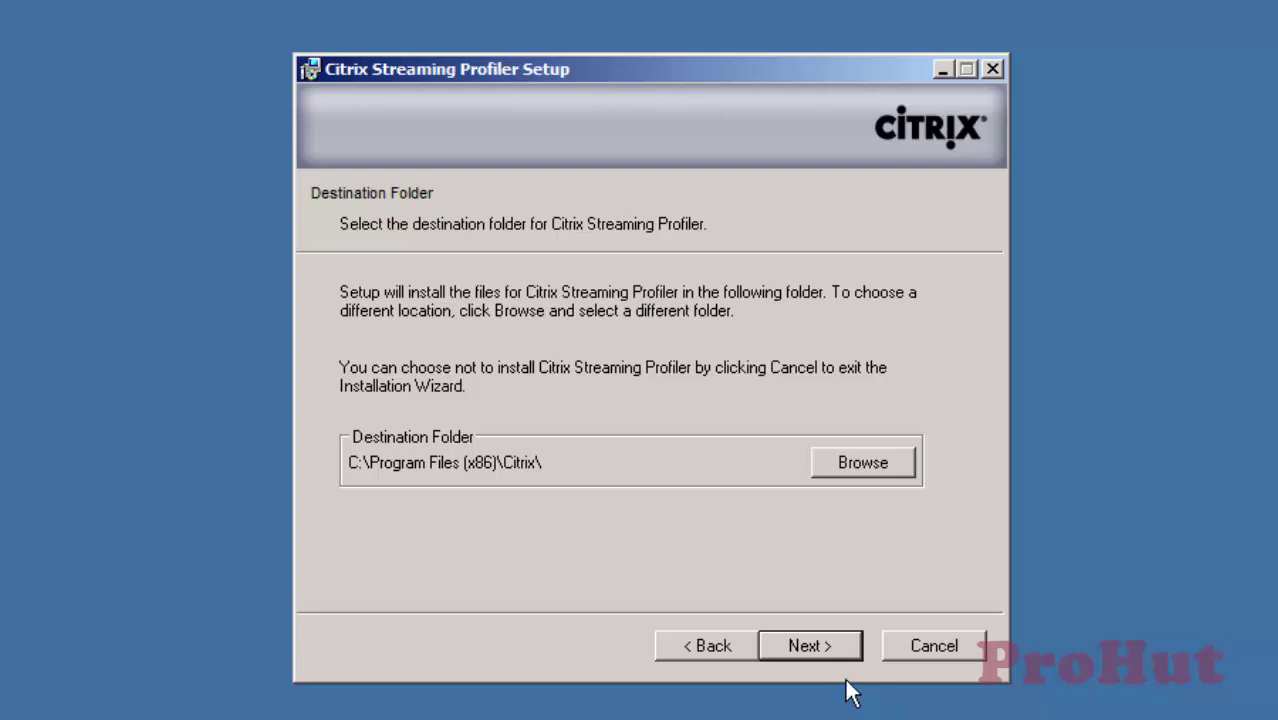
pyautogui.click(823, 645)
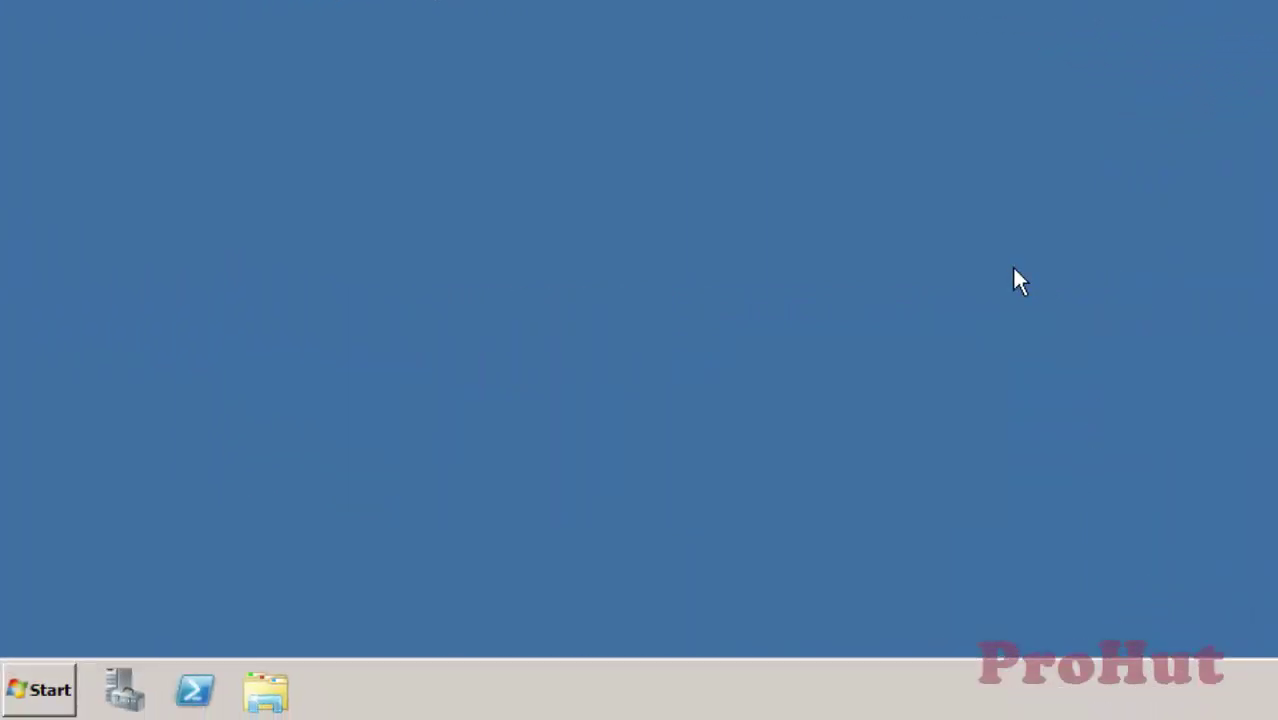
# Launch Streaming Profiler from All Programs > Citrix > Streaming Profiler and approve the UAC prompt
pyautogui.click(40, 692)
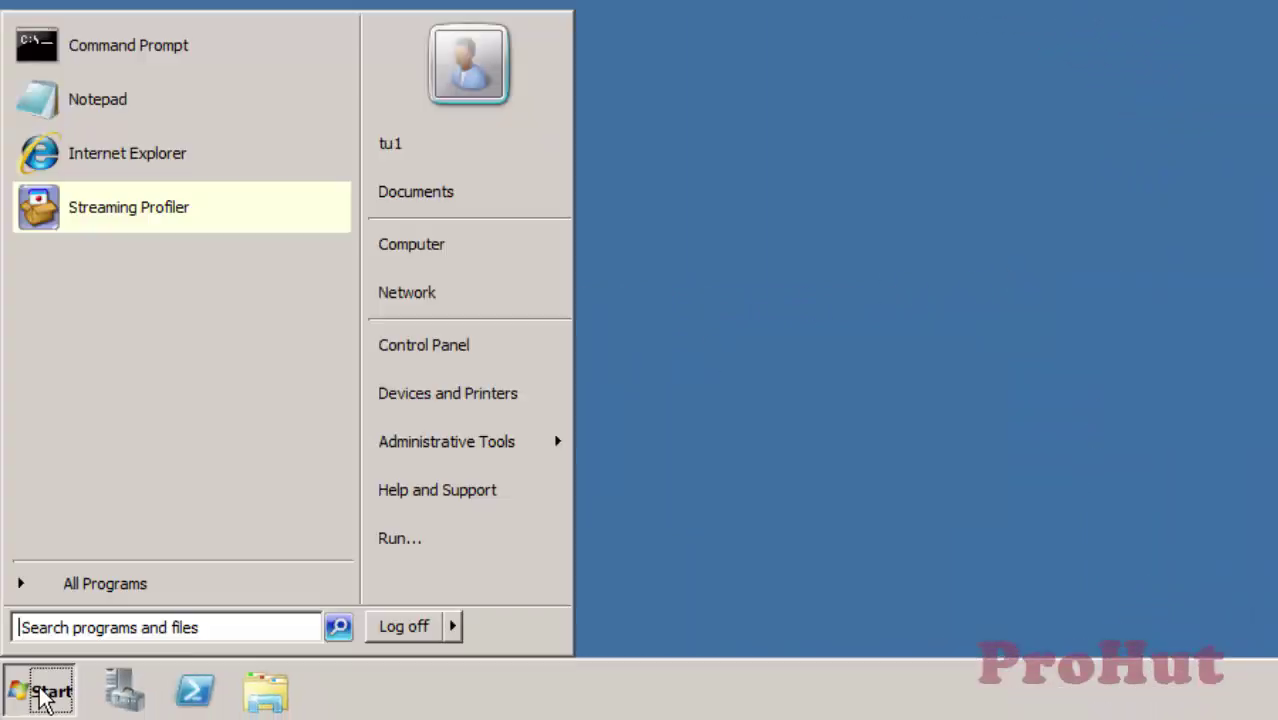
pyautogui.click(155, 583)
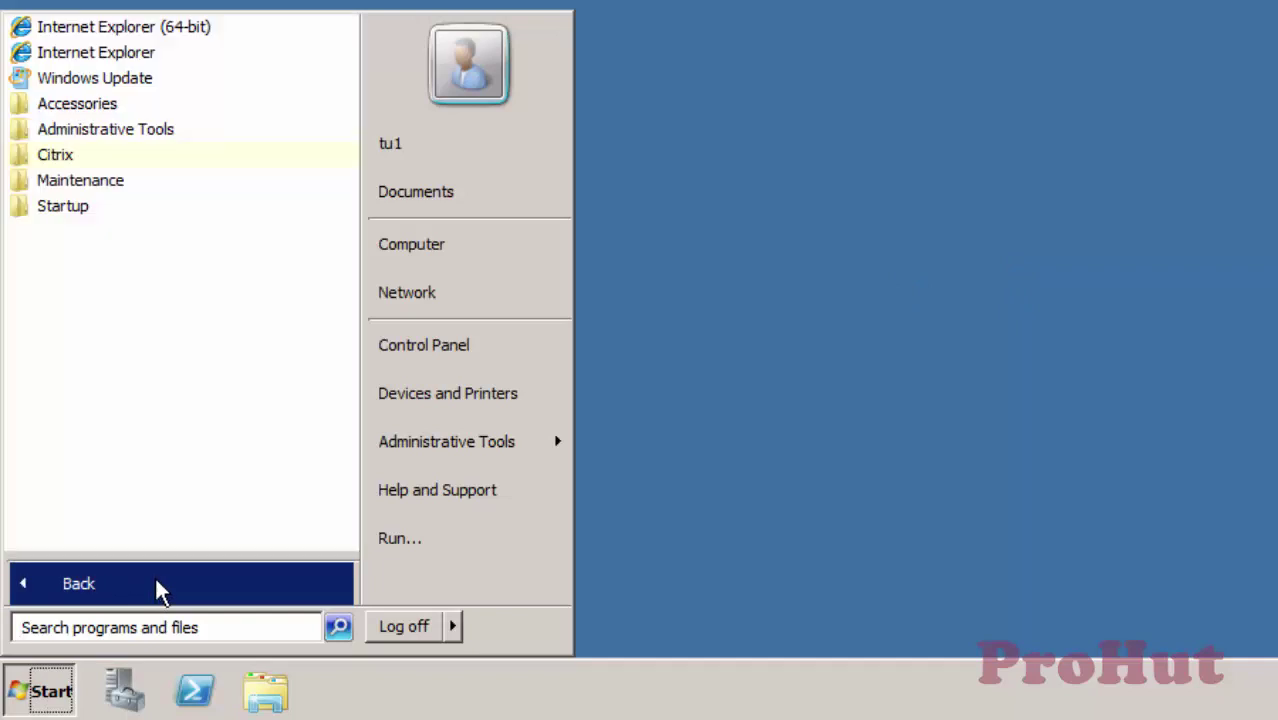
pyautogui.click(221, 155)
pyautogui.click(228, 180)
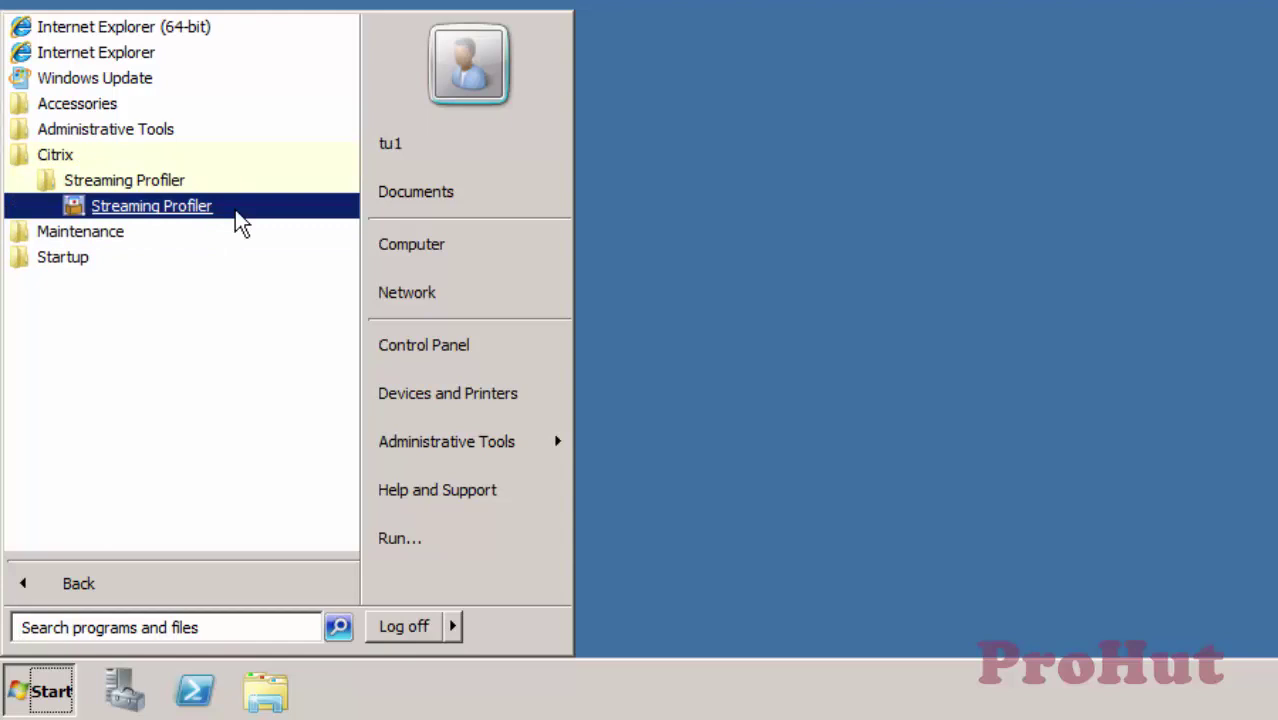
pyautogui.click(235, 206)
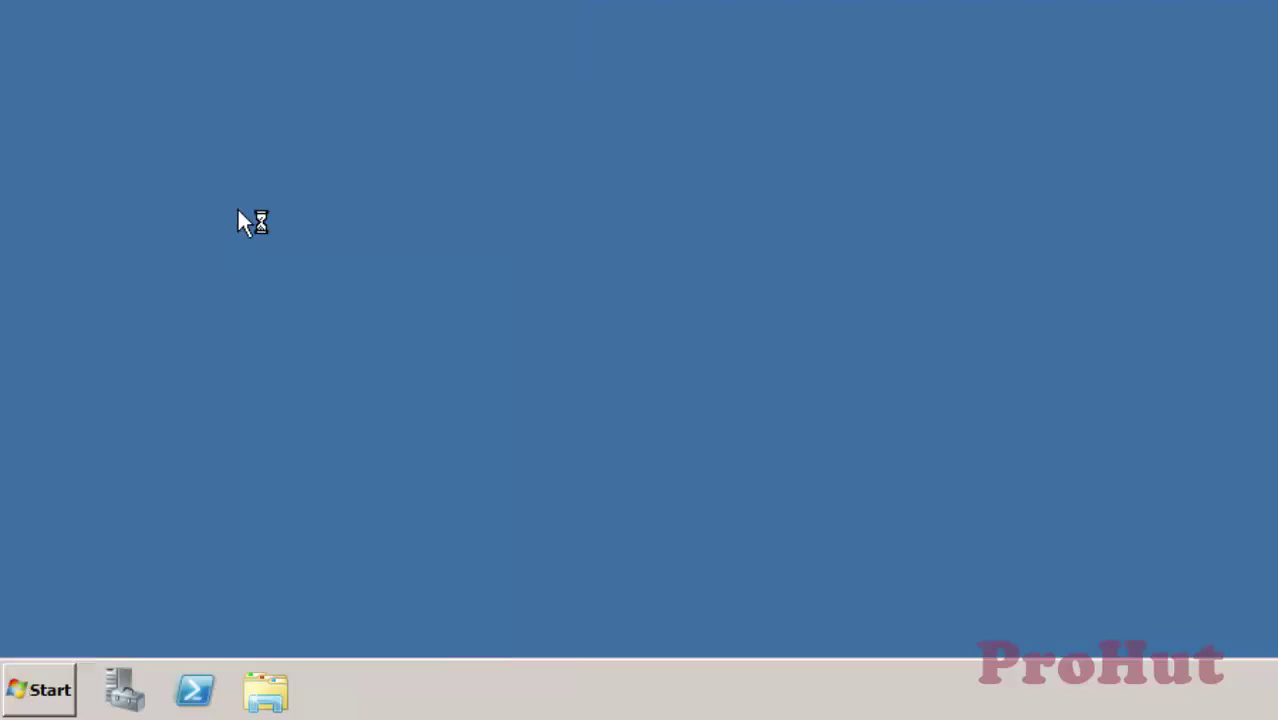
pyautogui.click(435, 379)
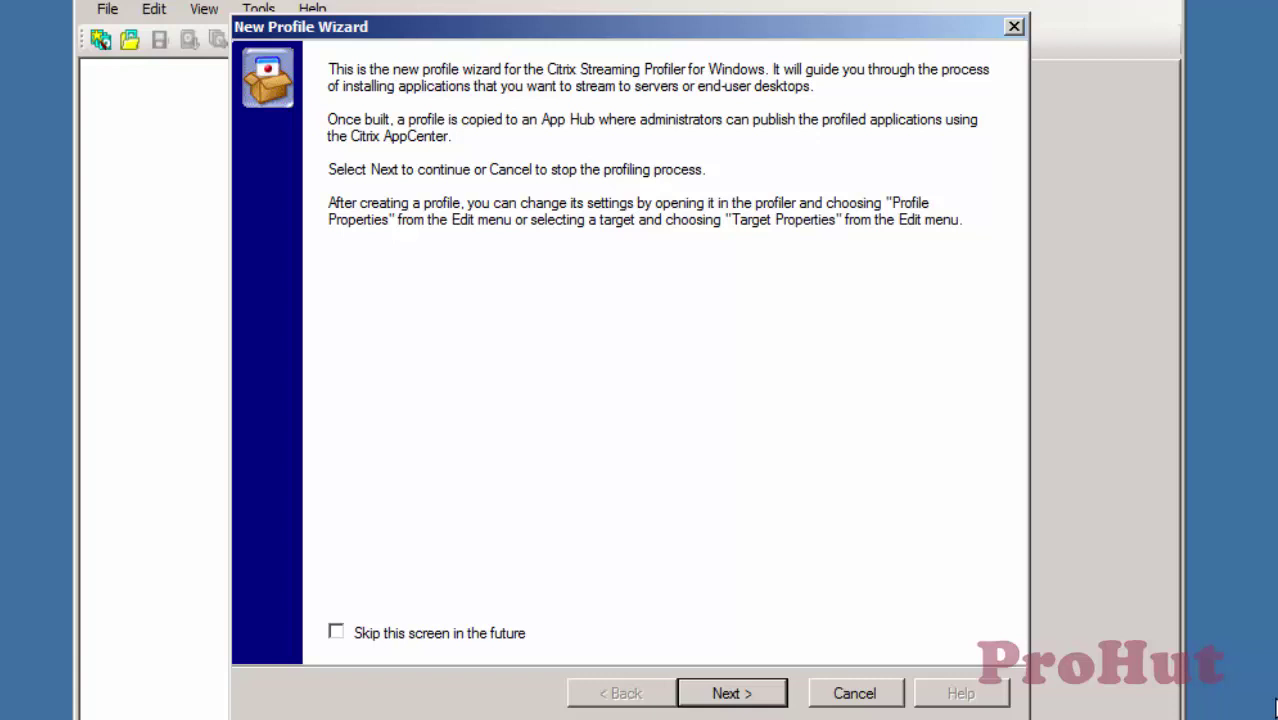
# Name the profile WinRar and leave Enable User Updates unchecked
pyautogui.click(760, 693)
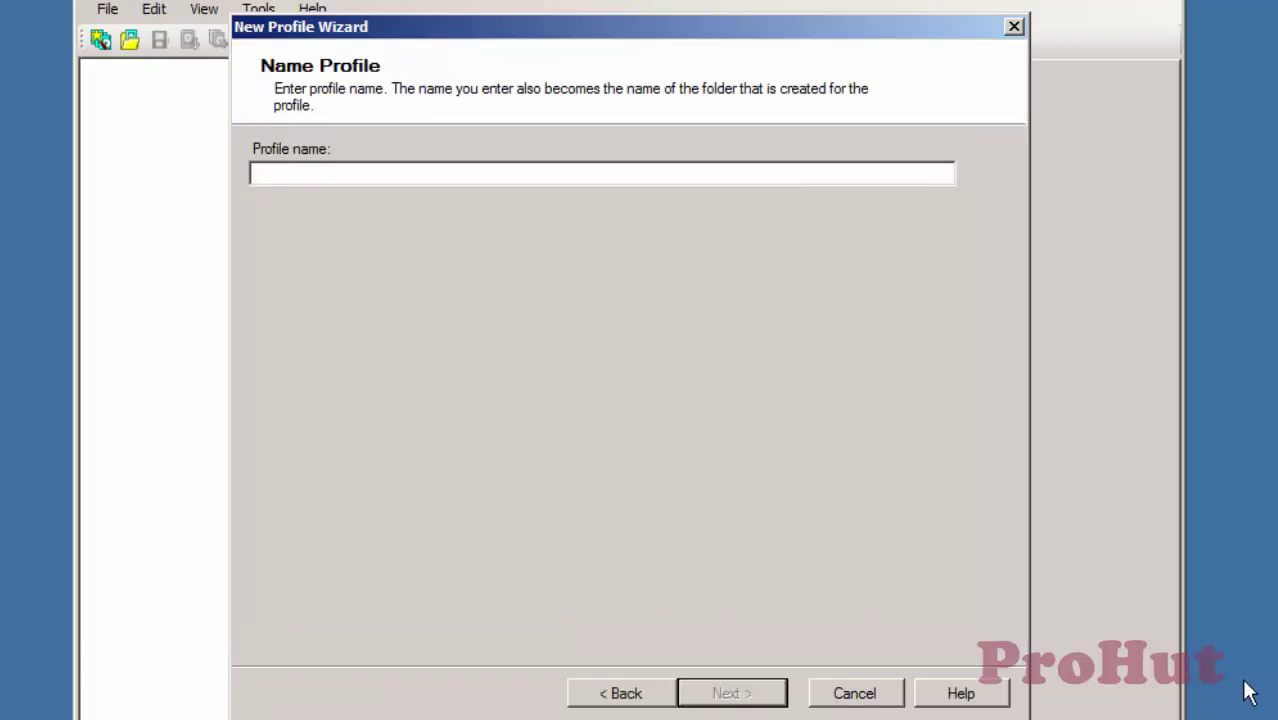
pyautogui.write('WinRar')
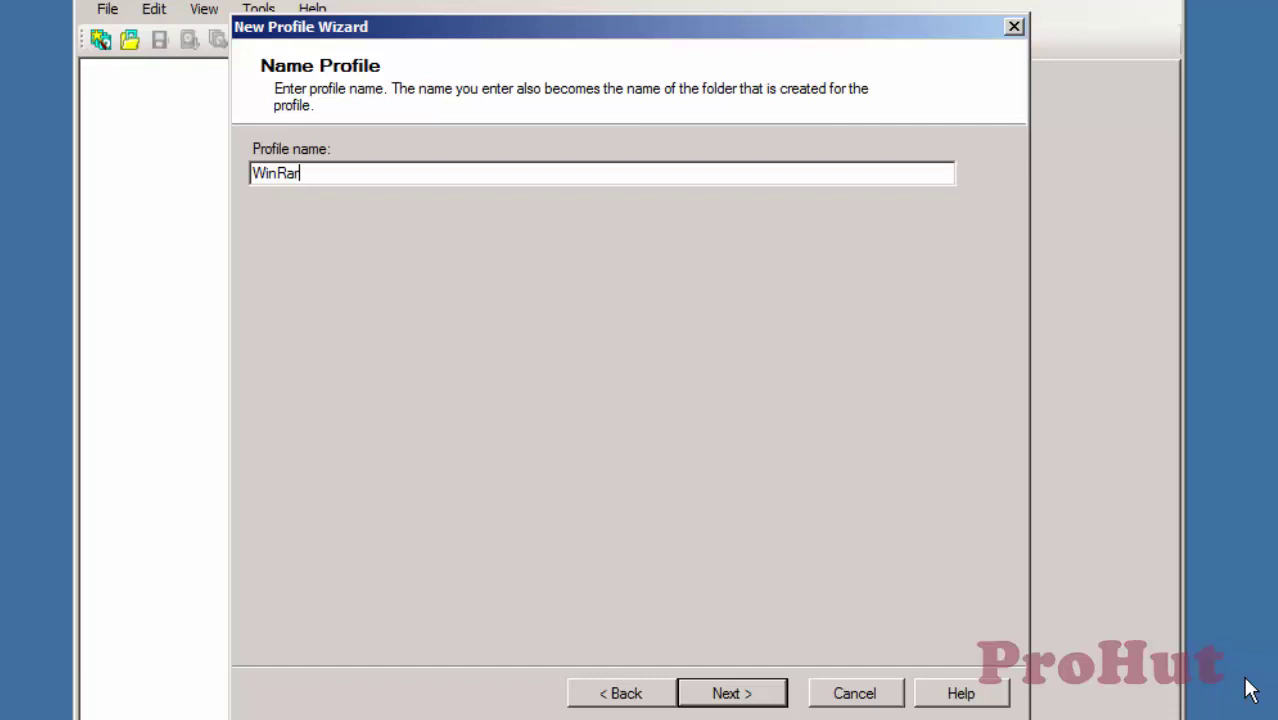
pyautogui.click(765, 700)
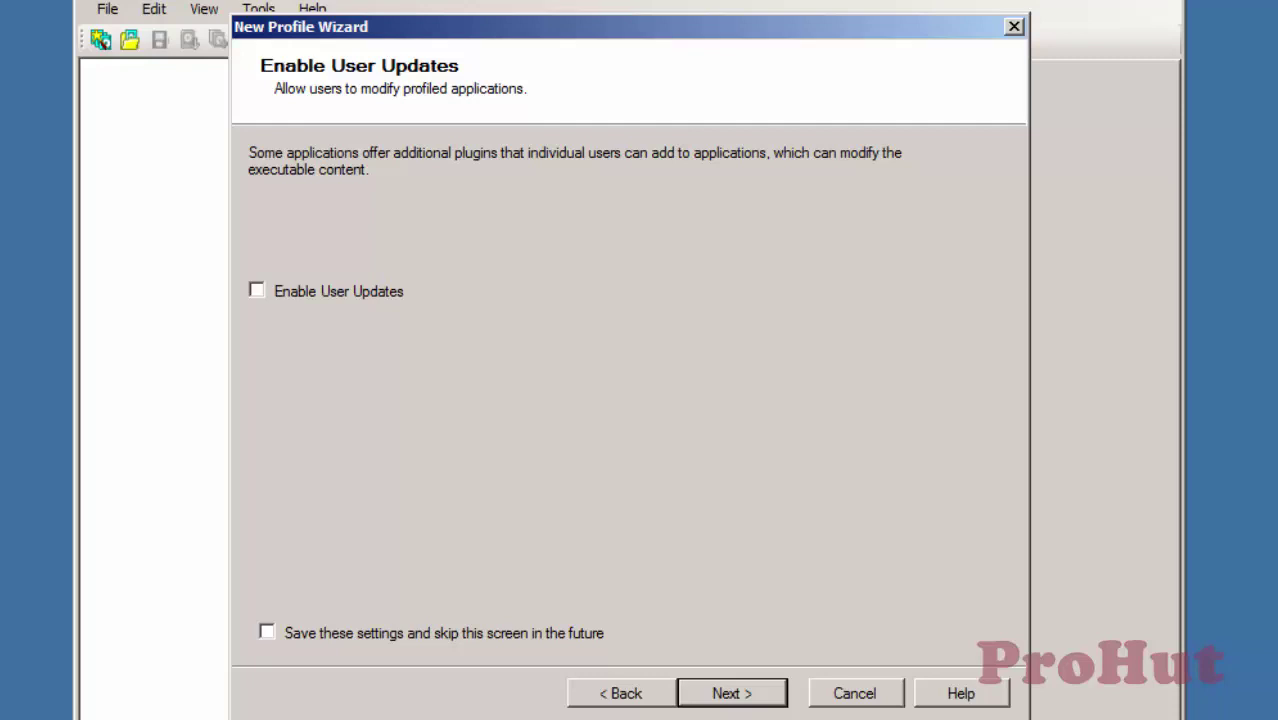
pyautogui.click(767, 704)
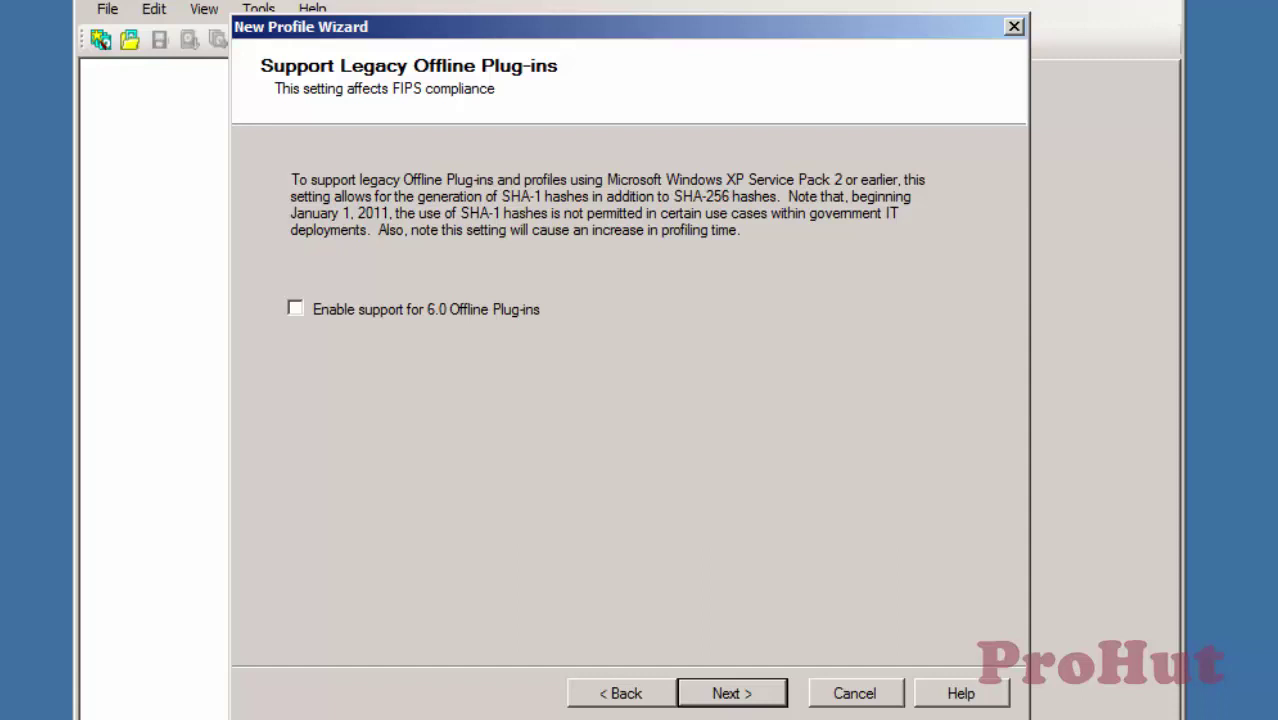
# Skip legacy plug-ins and linked profiles, then target Windows Server 2008 R2 64-bit Edition in English
pyautogui.click(756, 695)
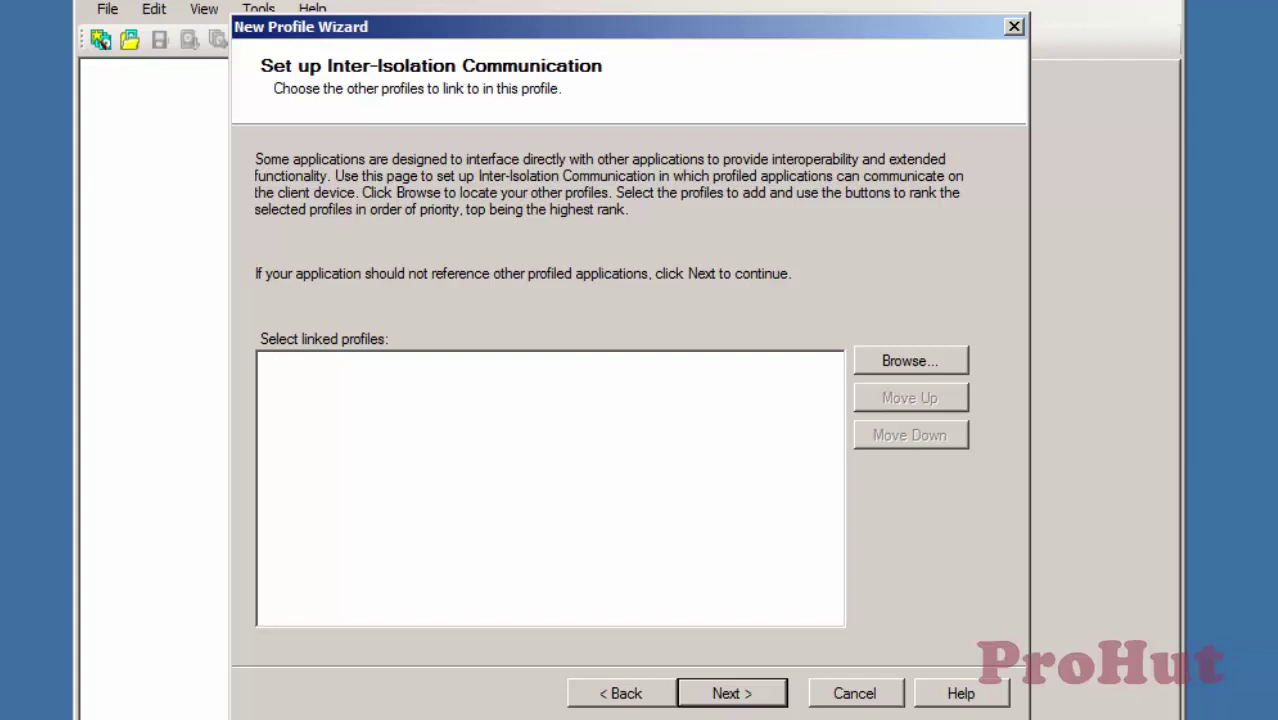
pyautogui.click(742, 697)
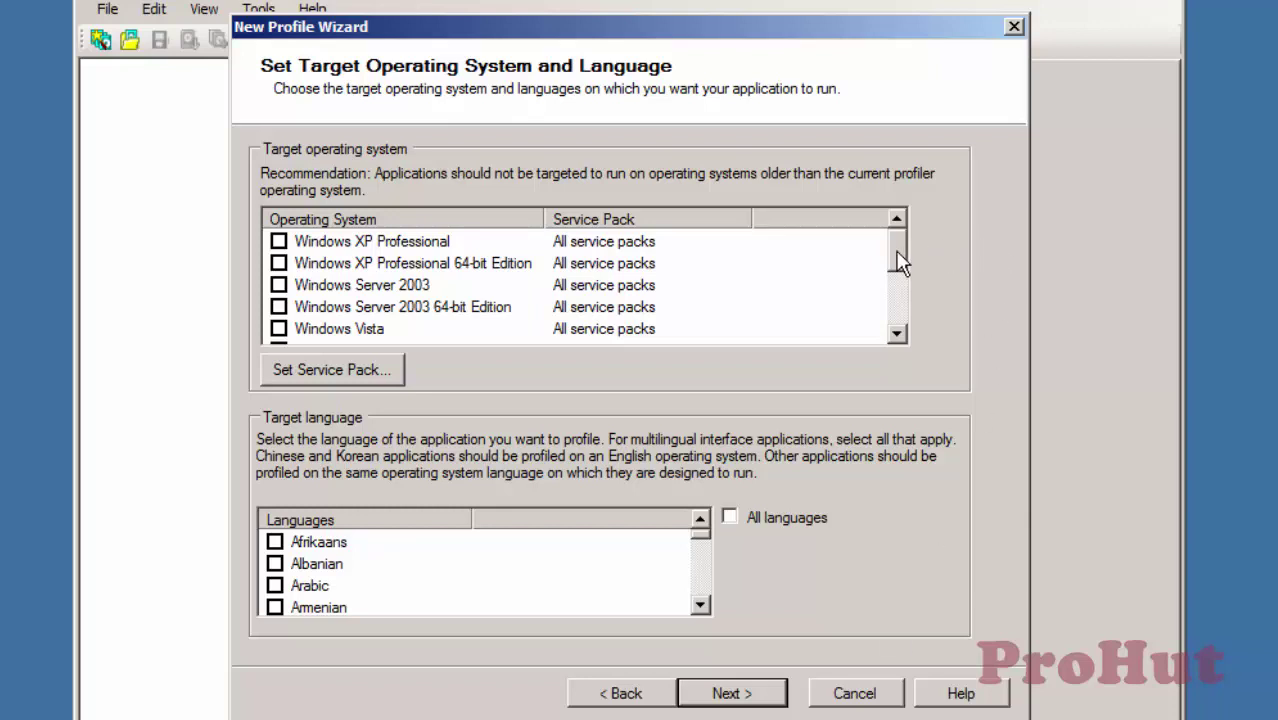
pyautogui.moveTo(900, 262); pyautogui.dragTo(895, 330)
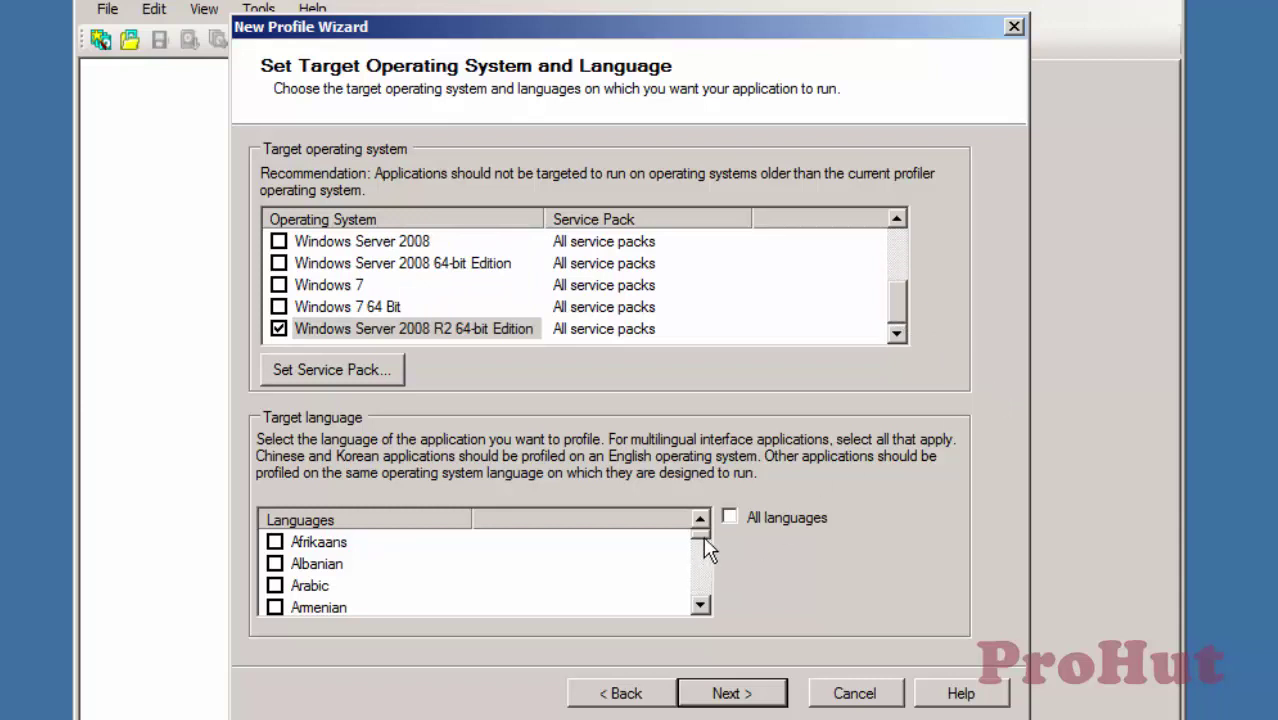
pyautogui.moveTo(701, 538); pyautogui.dragTo(701, 548)
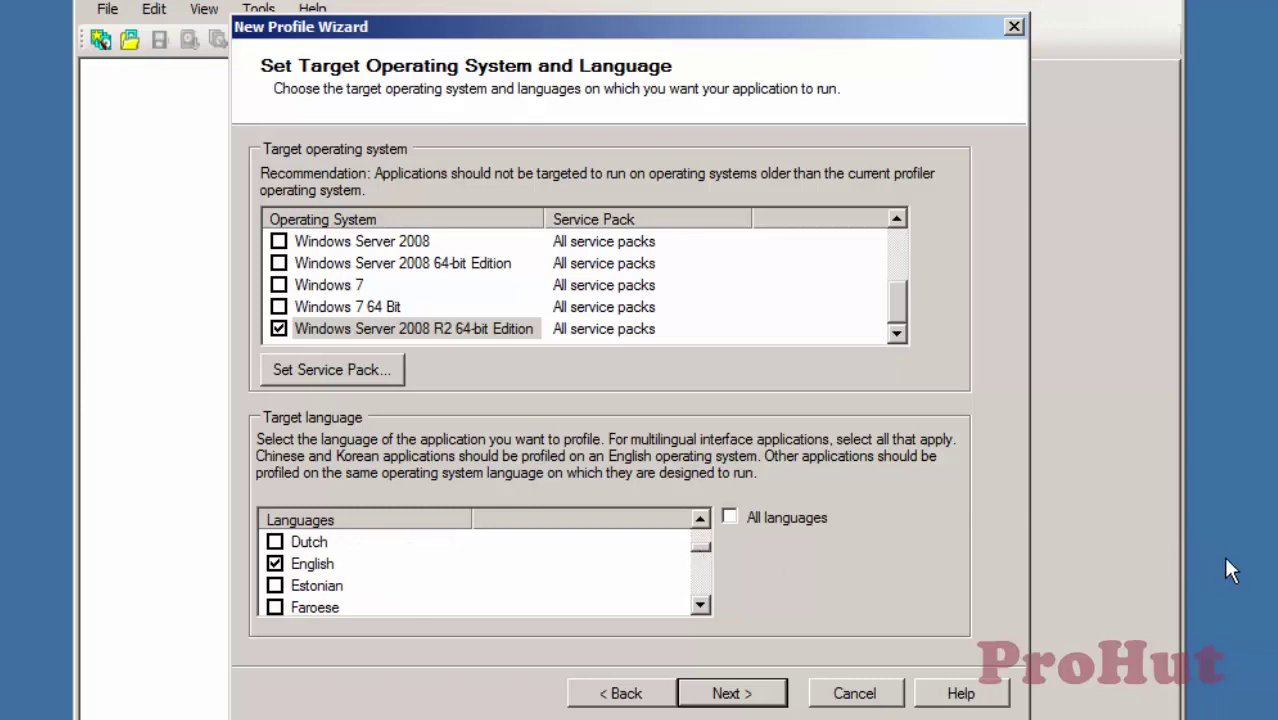
# Use Quick Install with C:\wrar390.exe as the profile's installation program
pyautogui.click(760, 703)
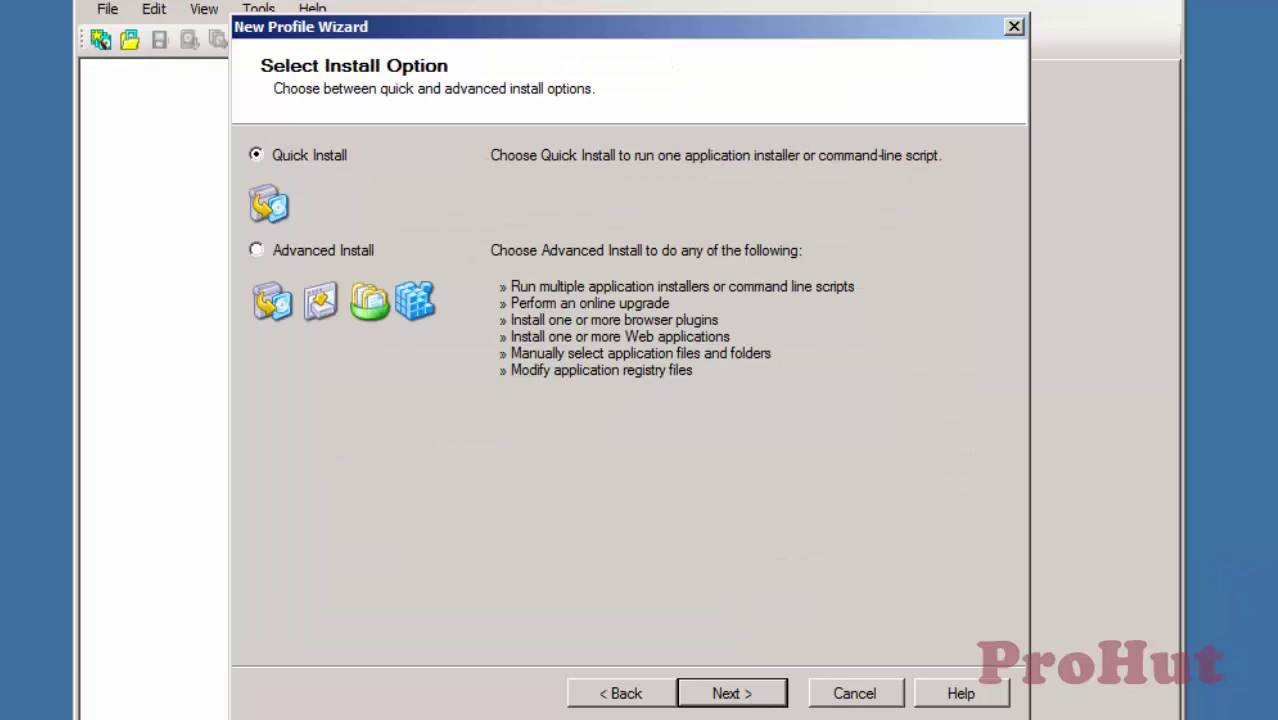
pyautogui.click(748, 697)
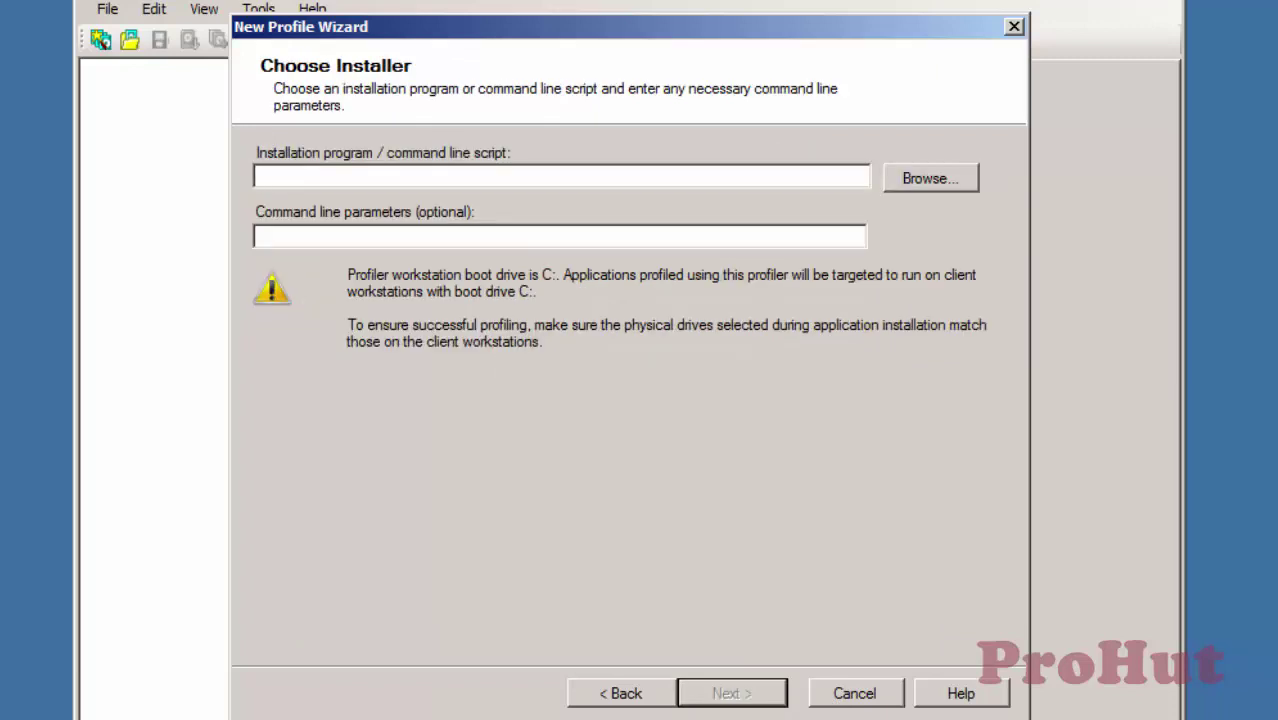
pyautogui.click(955, 174)
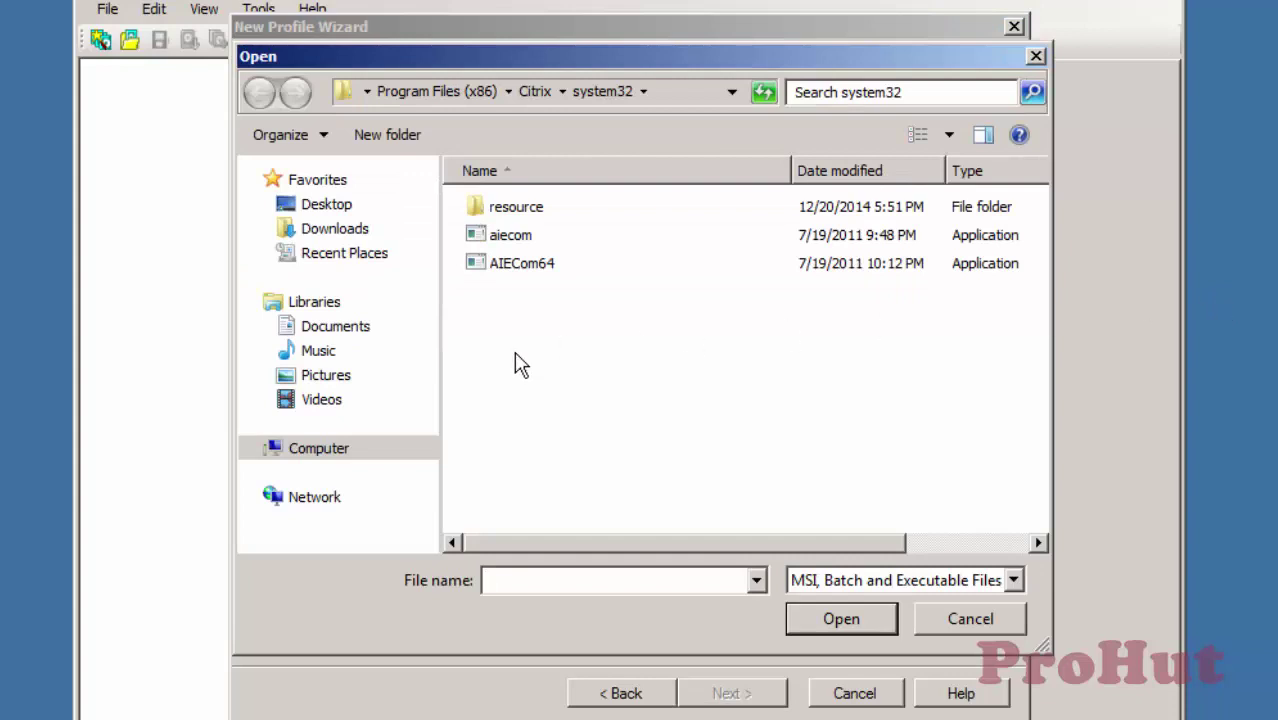
pyautogui.click(300, 452)
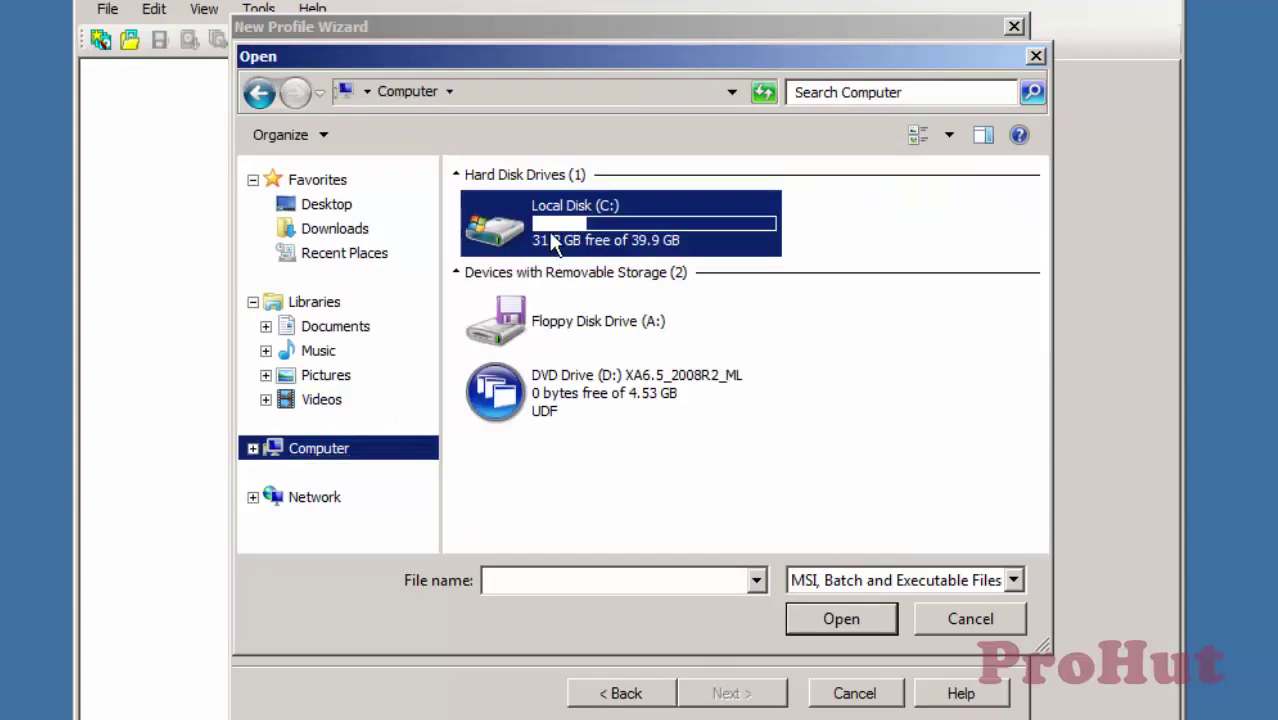
pyautogui.doubleClick(556, 240)
pyautogui.click(518, 385)
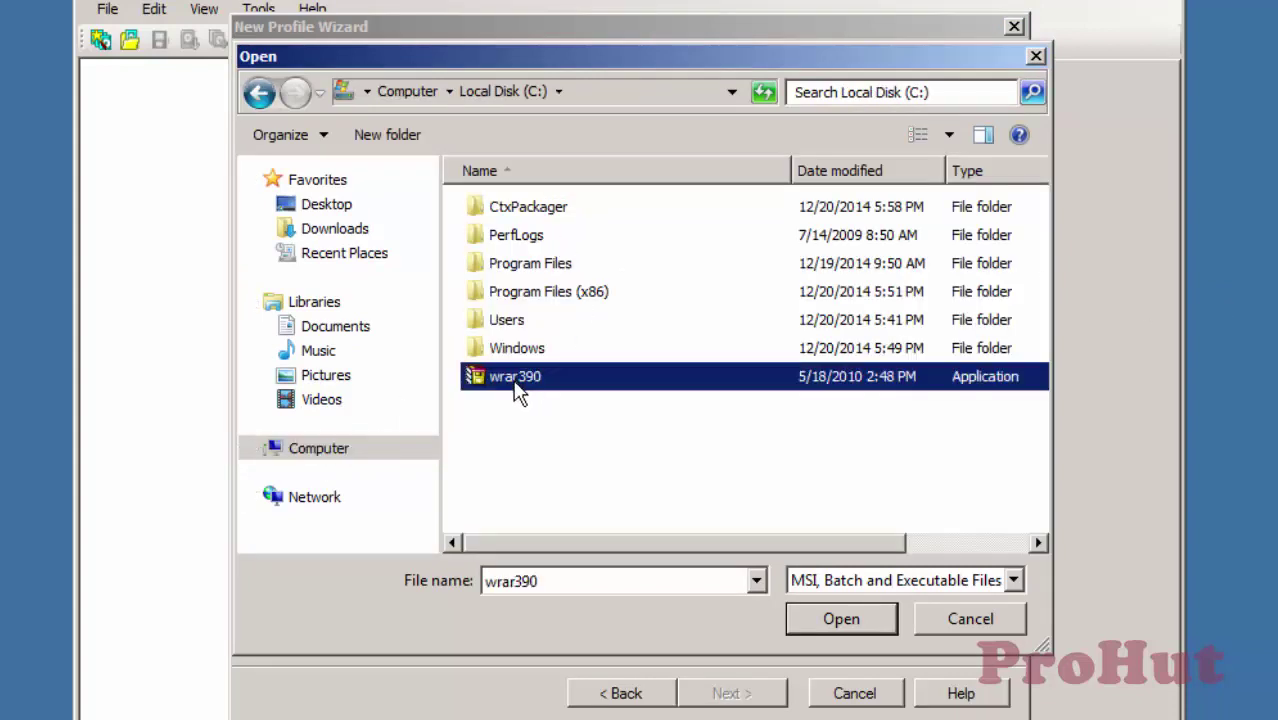
pyautogui.click(836, 625)
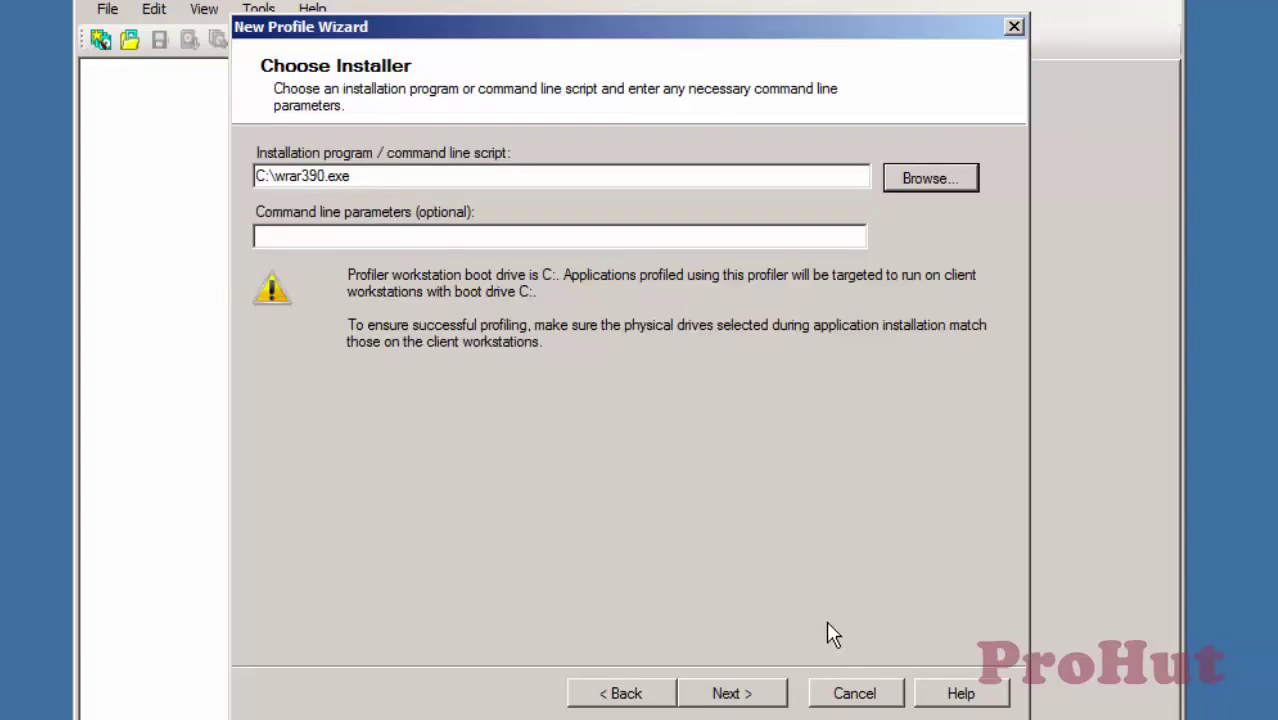
pyautogui.click(732, 694)
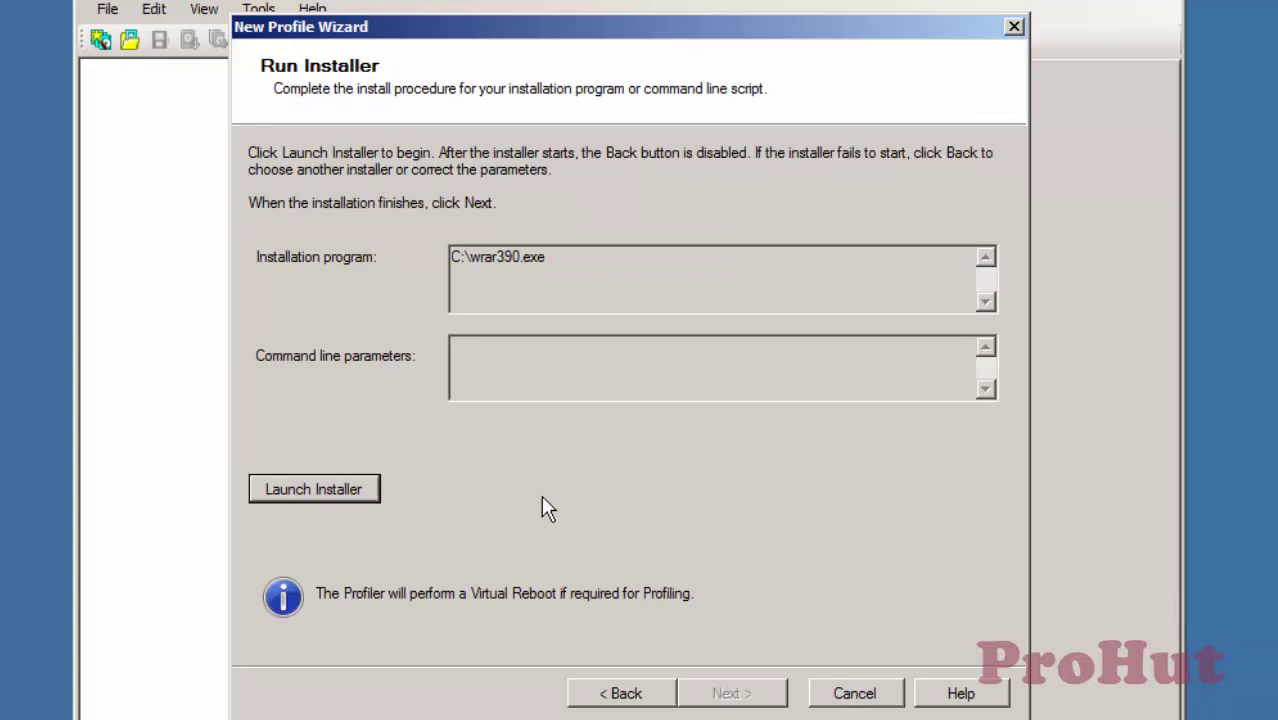
# Install WinRAR 3.90 to C:\Program Files (x86)\WinRAR with default integration options
pyautogui.click(328, 487)
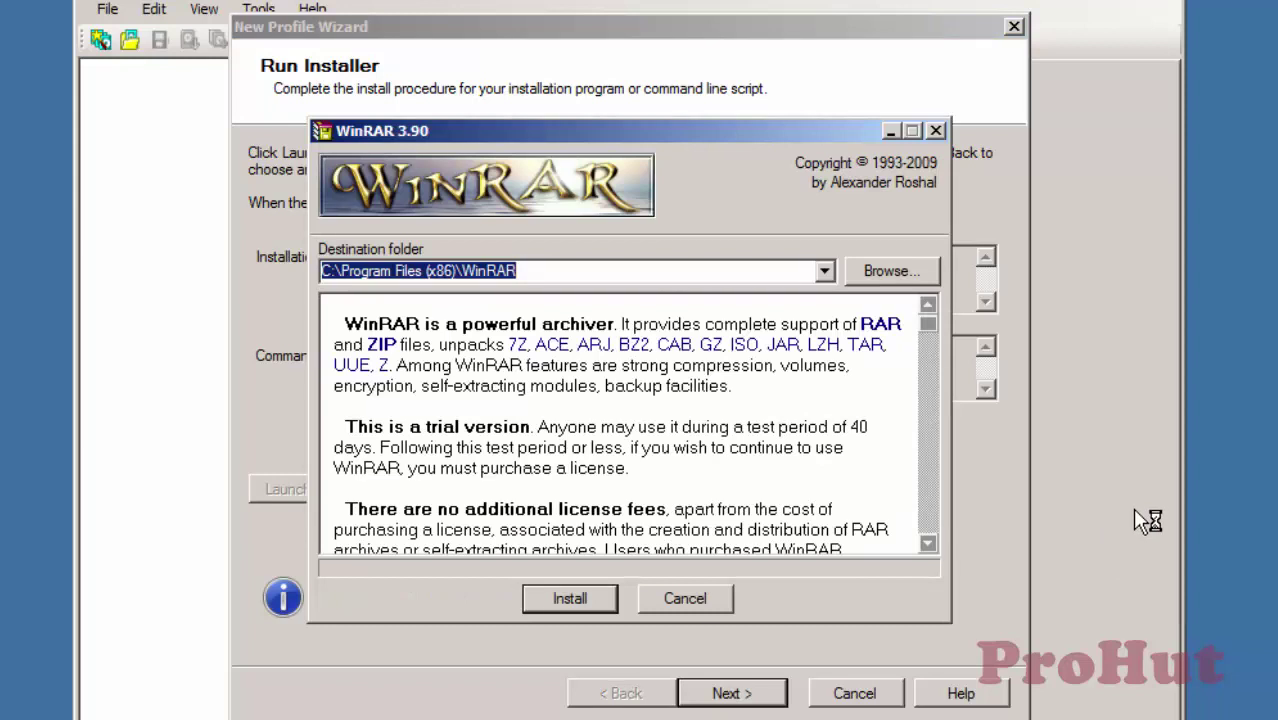
pyautogui.click(575, 598)
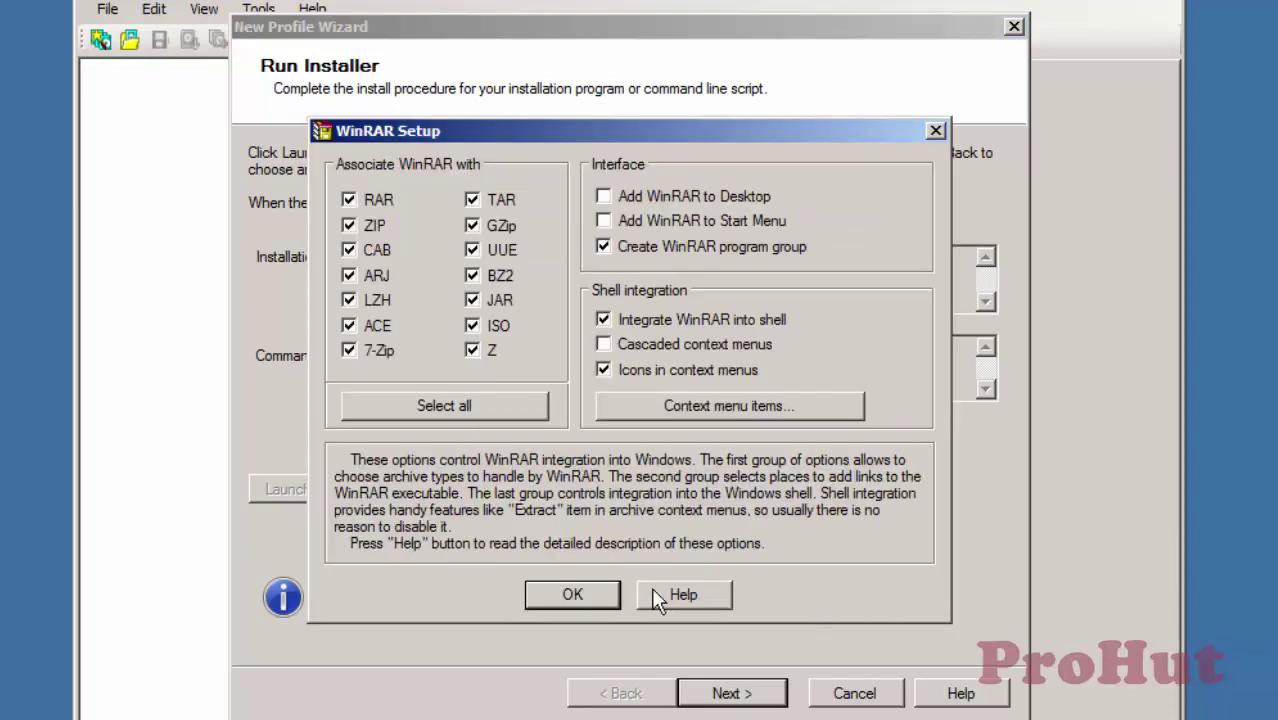
pyautogui.click(588, 592)
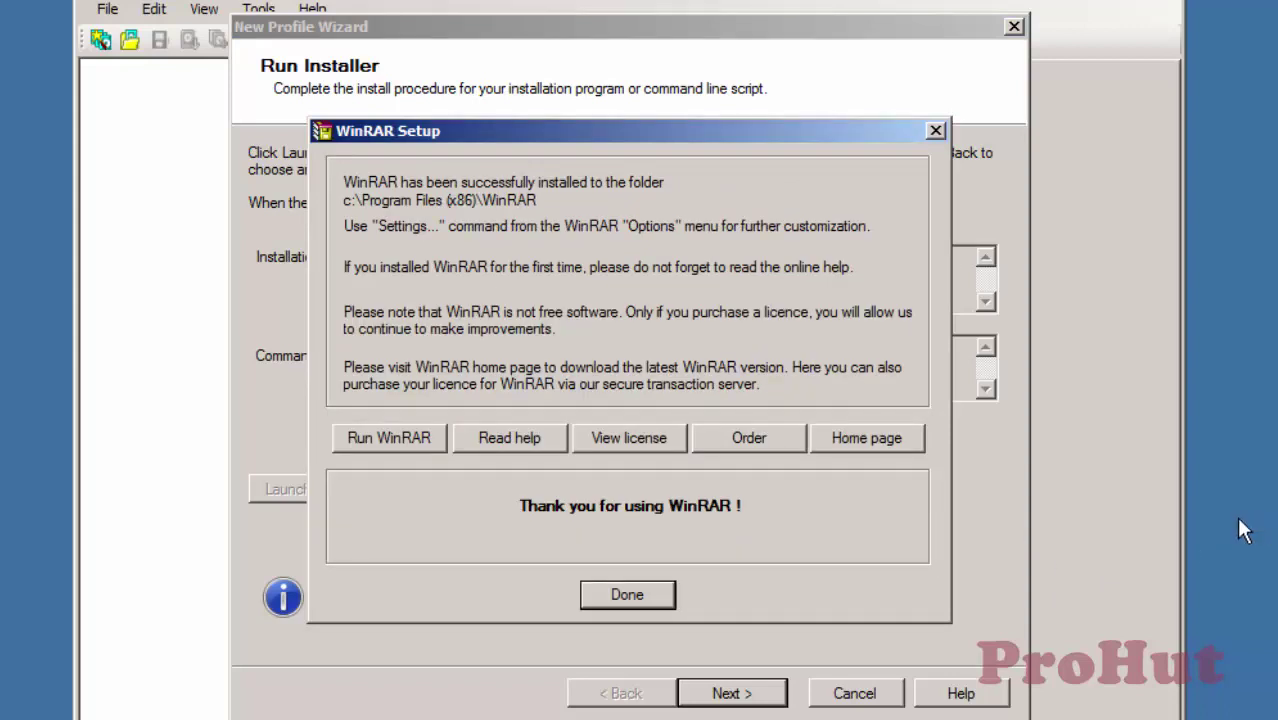
pyautogui.click(628, 595)
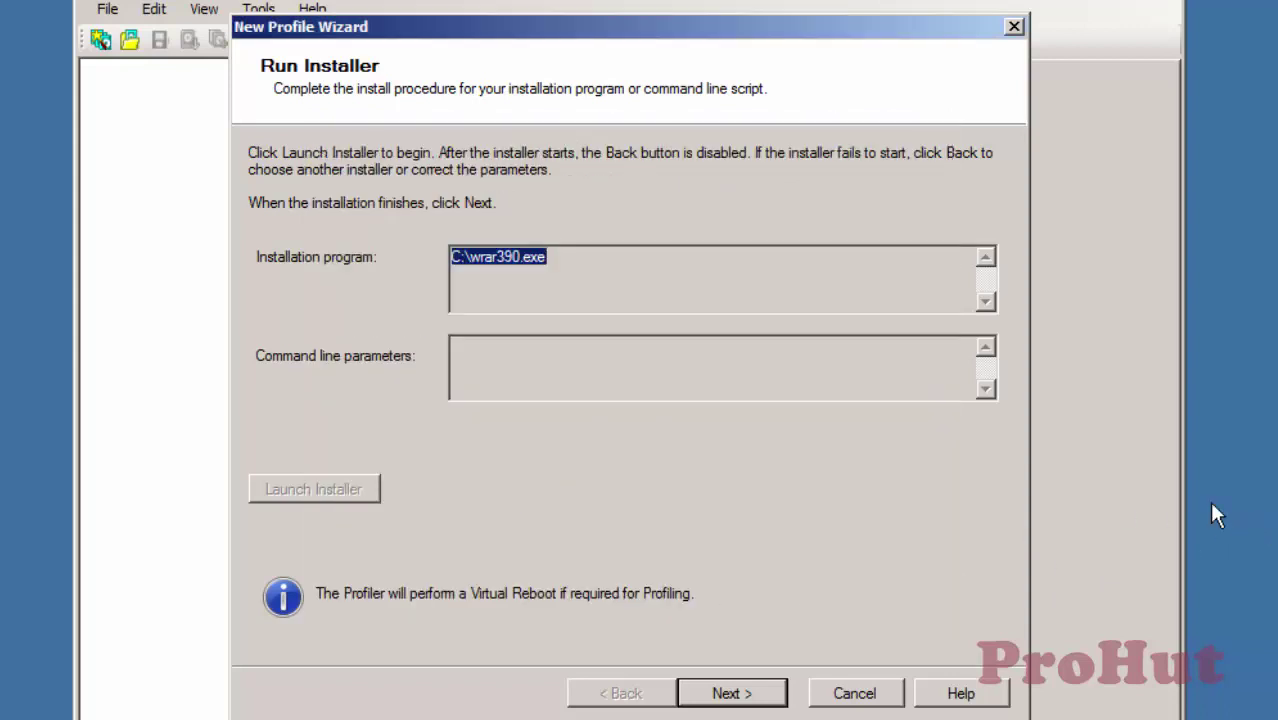
pyautogui.click(770, 692)
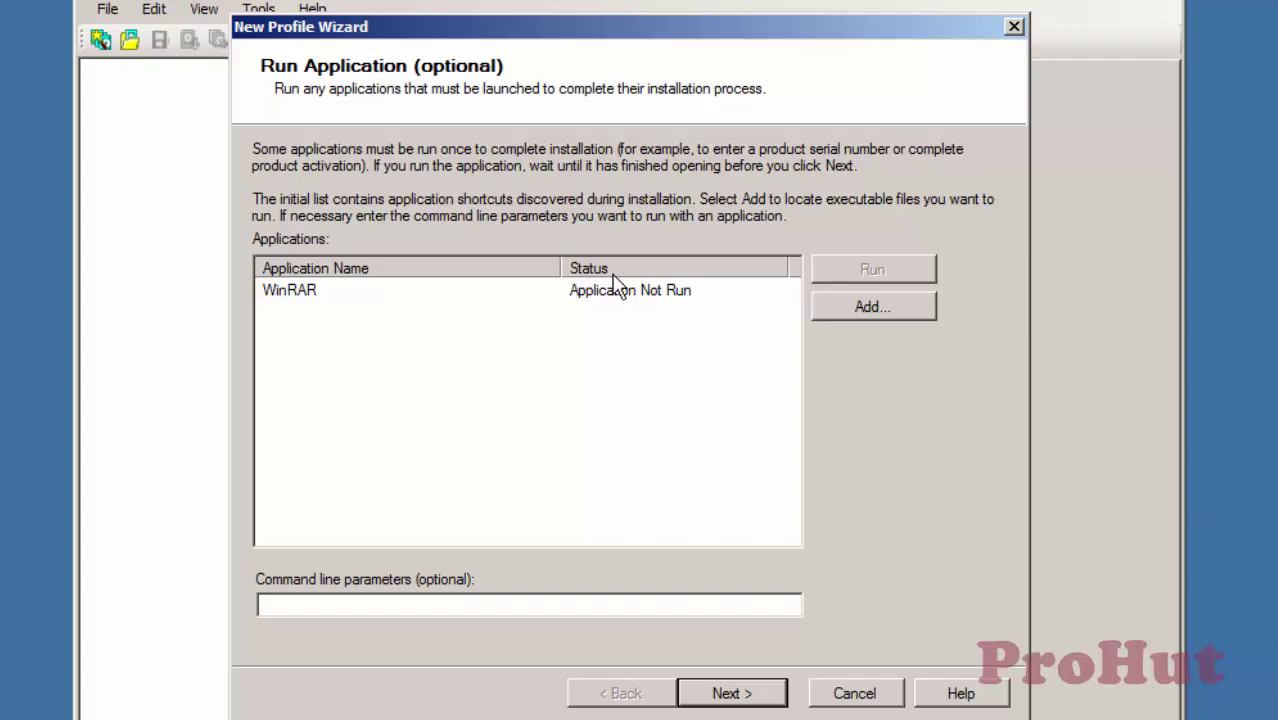
# Run WinRAR once, close it, and keep WinRAR 3.90.0.0 as the published application
pyautogui.click(305, 304)
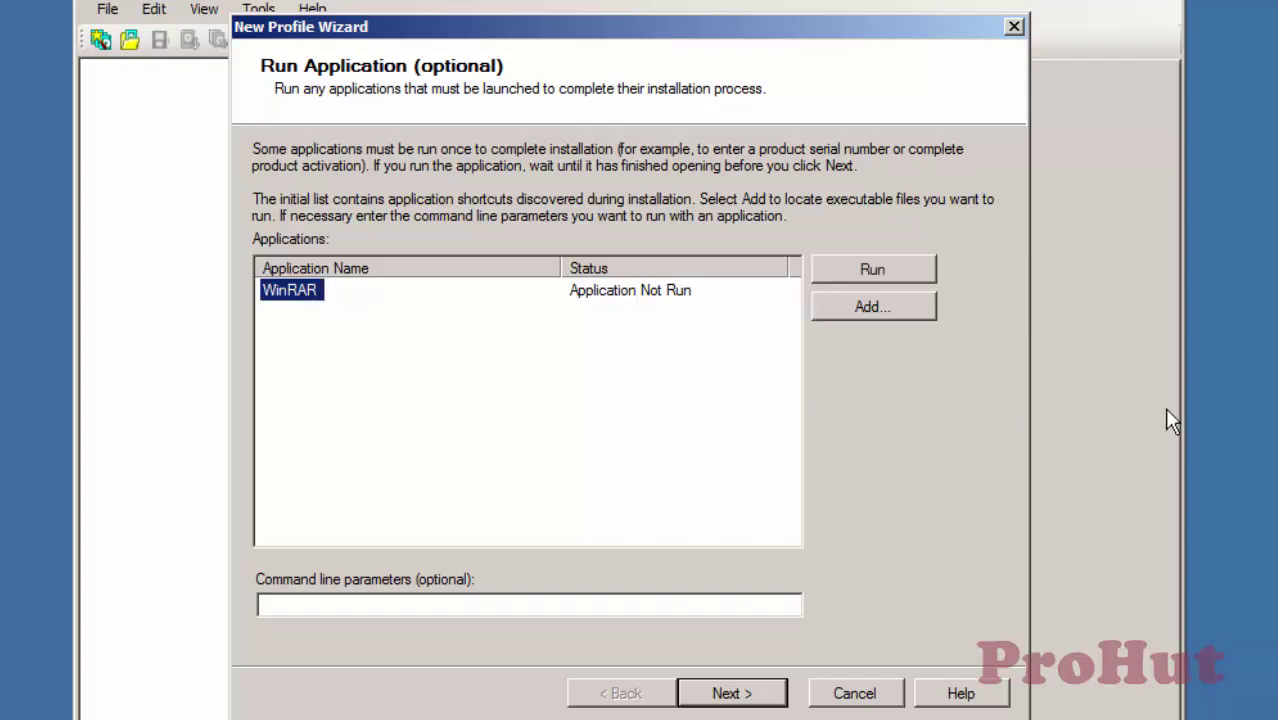
pyautogui.click(873, 272)
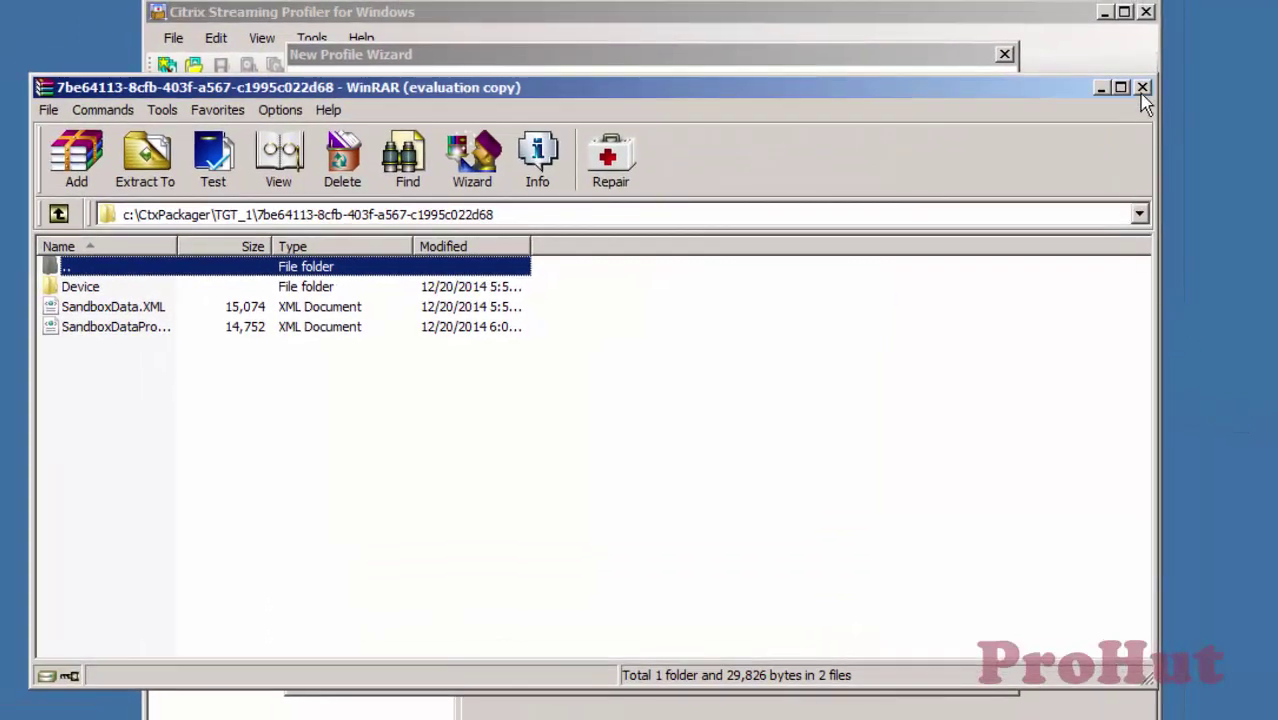
pyautogui.click(1143, 89)
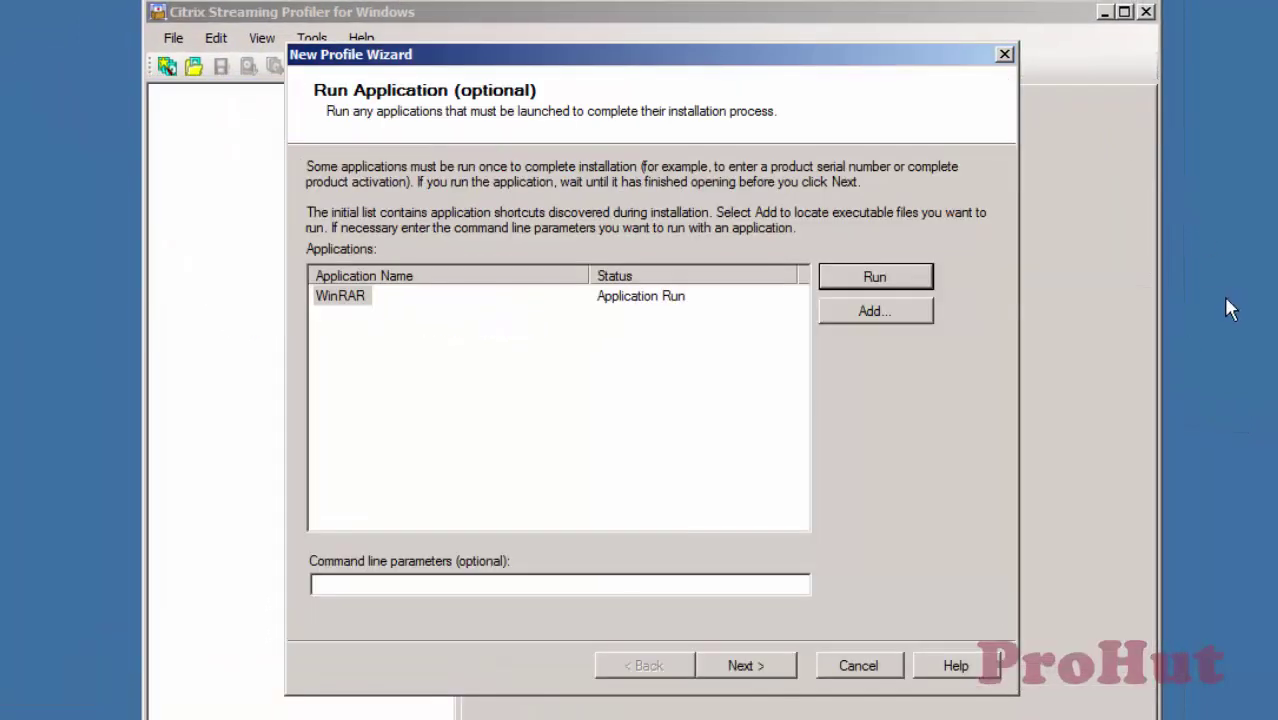
pyautogui.click(746, 666)
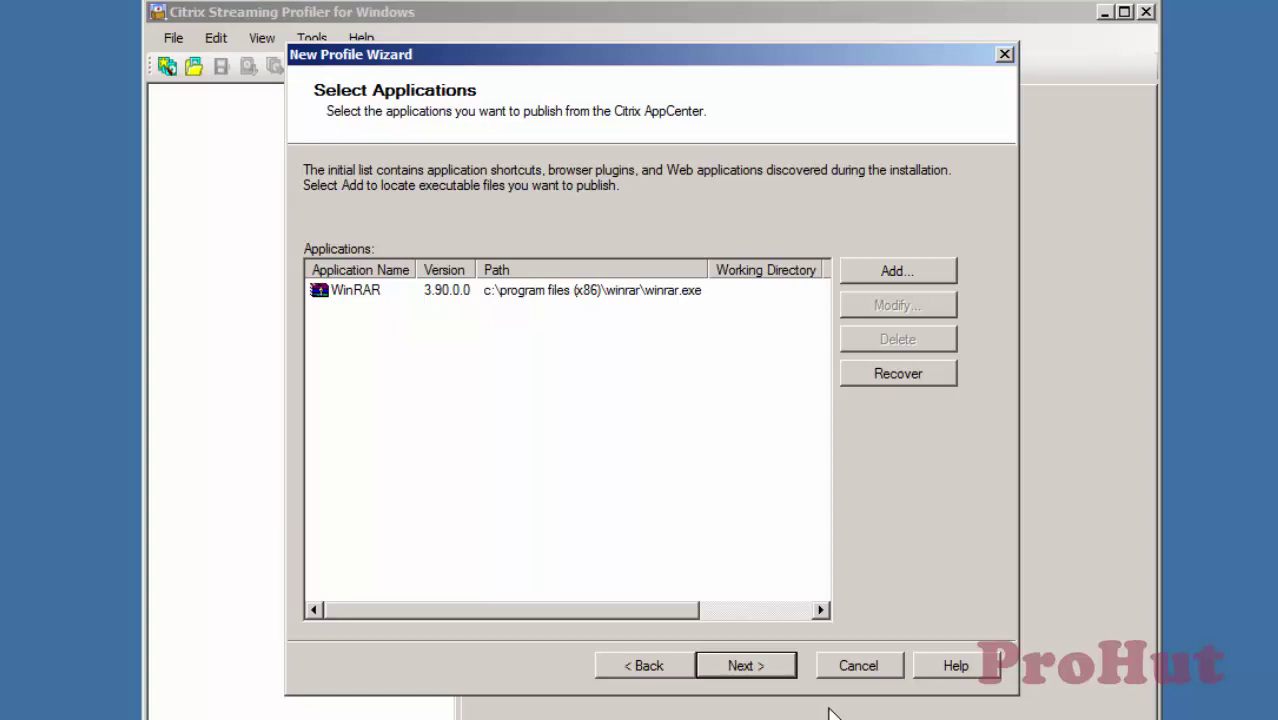
pyautogui.click(770, 675)
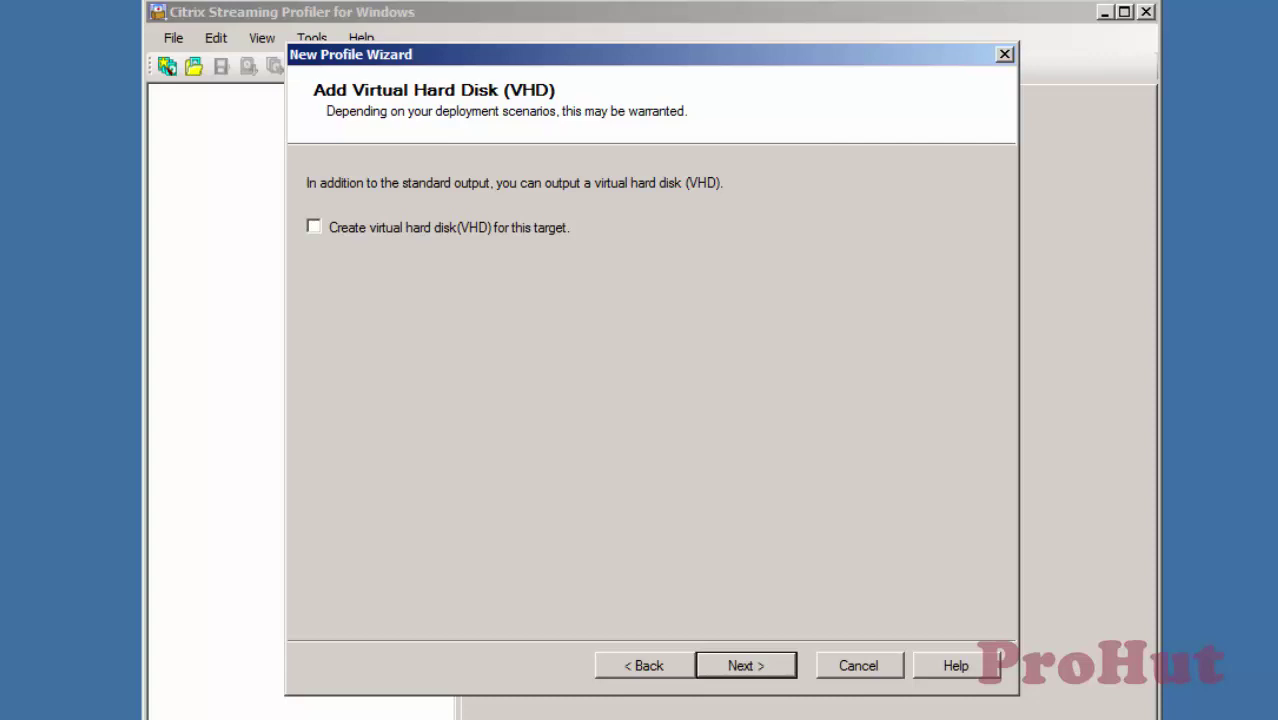
# Skip the VHD, leave the profile unsigned, and finish building WinRar.profile
pyautogui.click(748, 670)
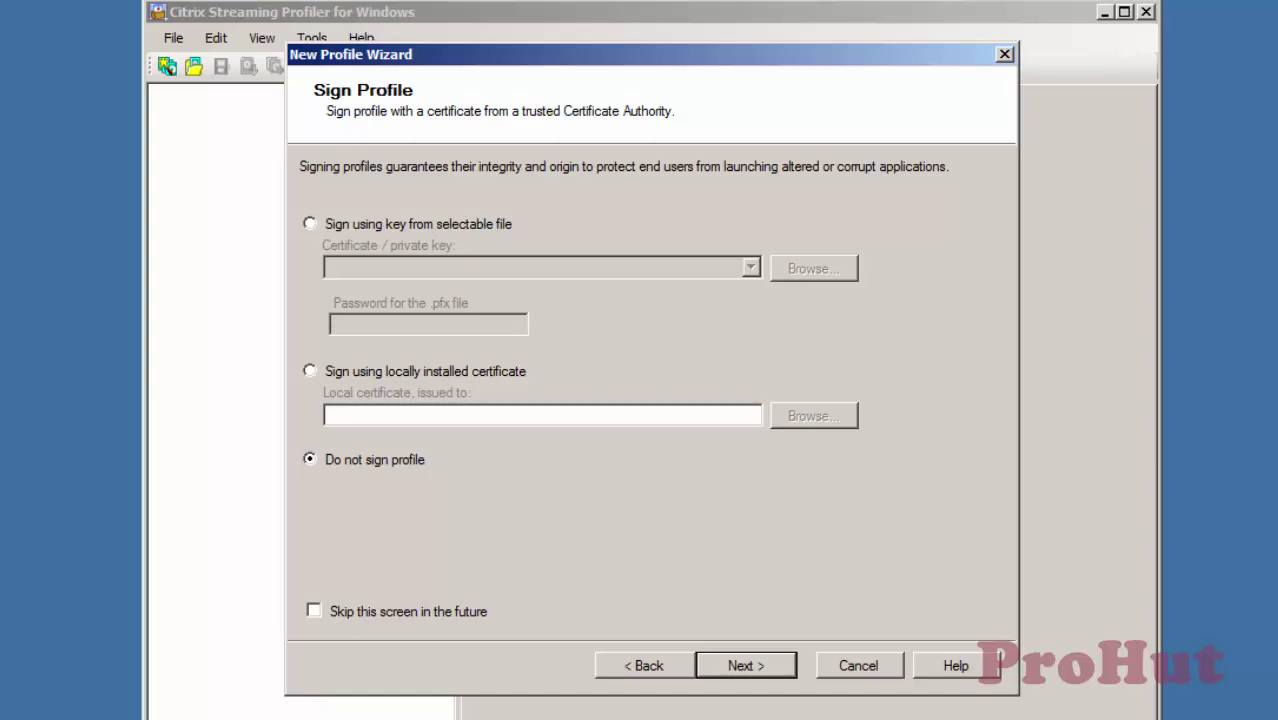
pyautogui.click(750, 668)
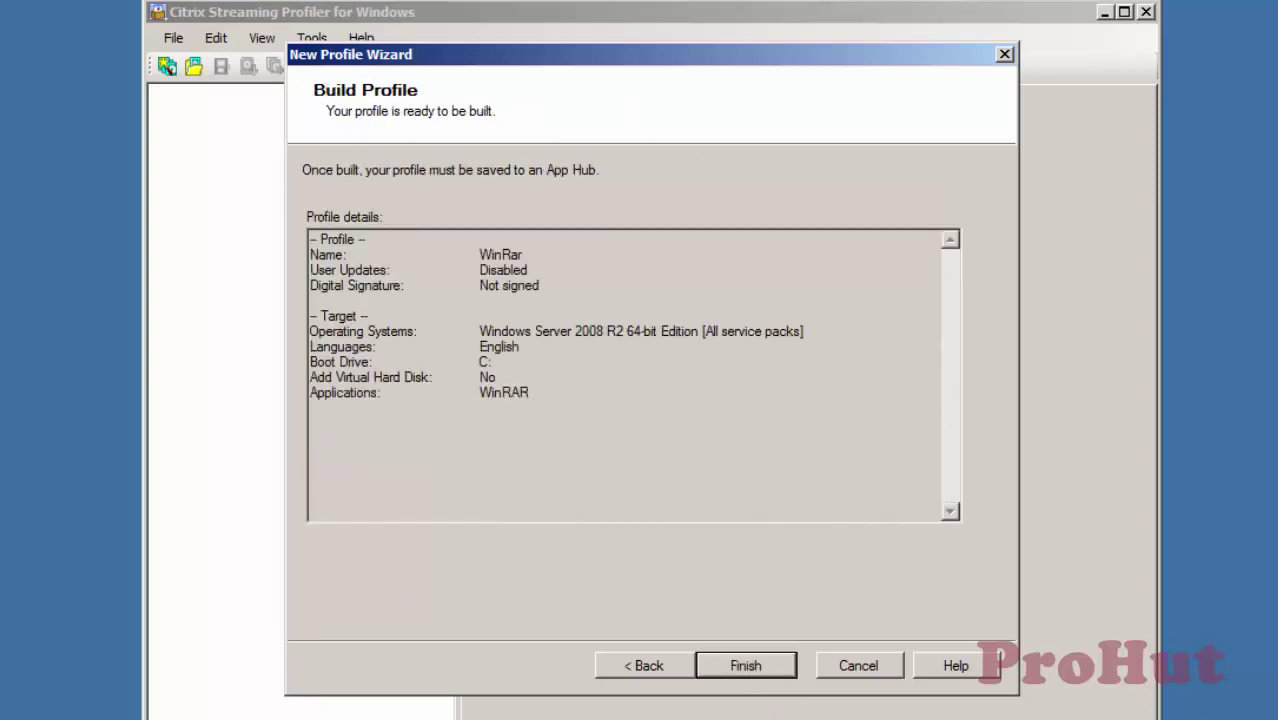
pyautogui.click(756, 672)
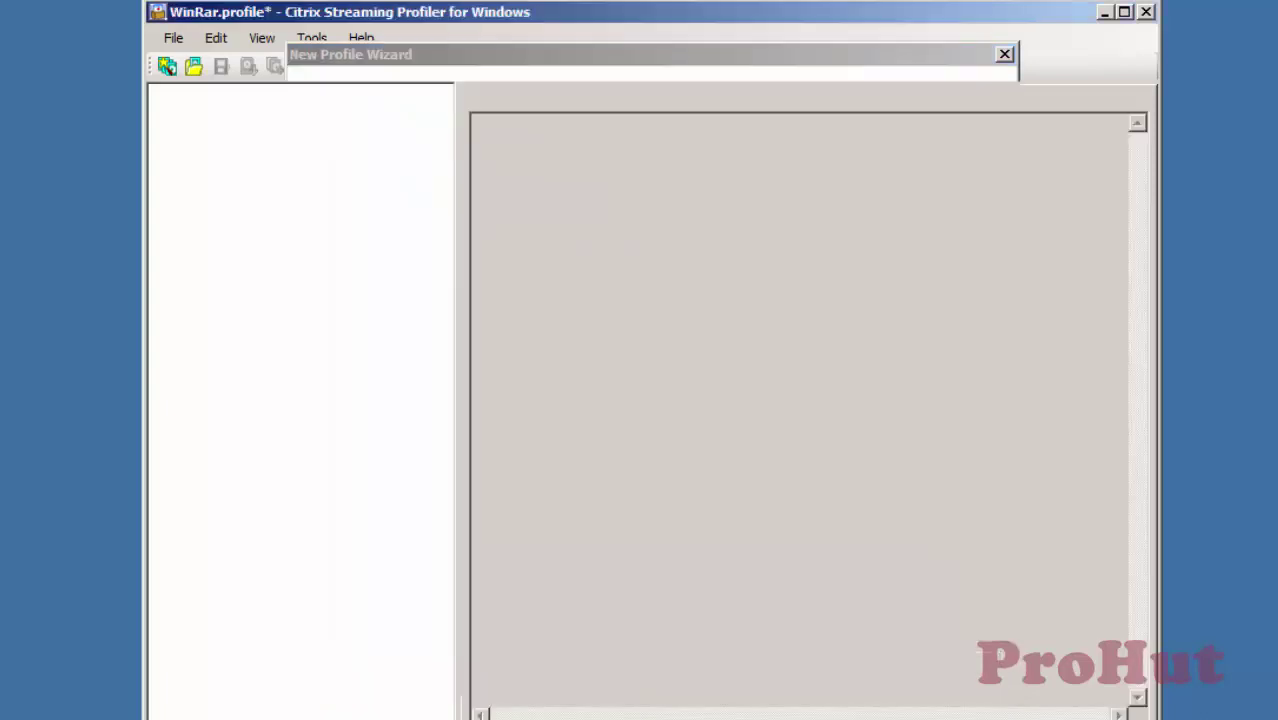